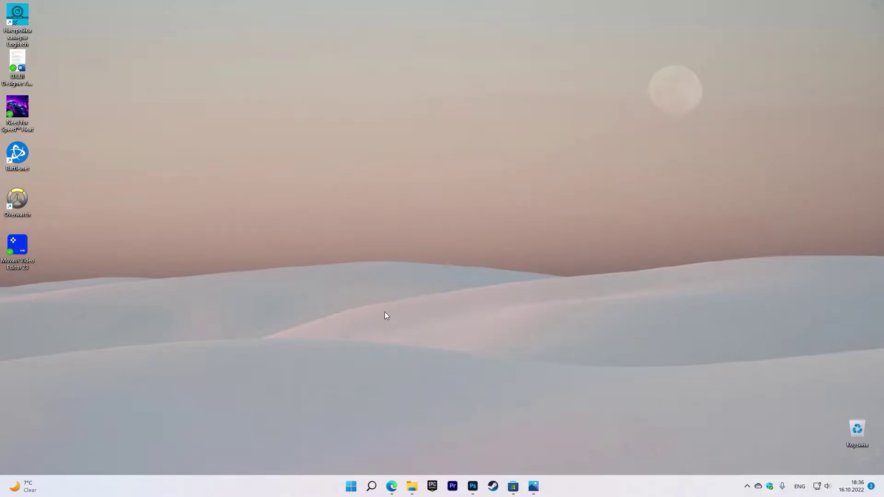
Step: Hide all icons on the desktop
right_click(459, 314)
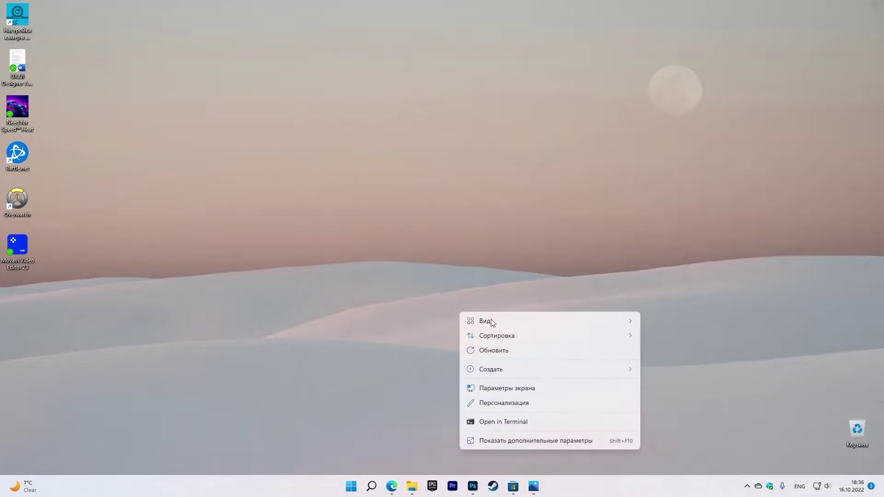
mouse_move(614, 325)
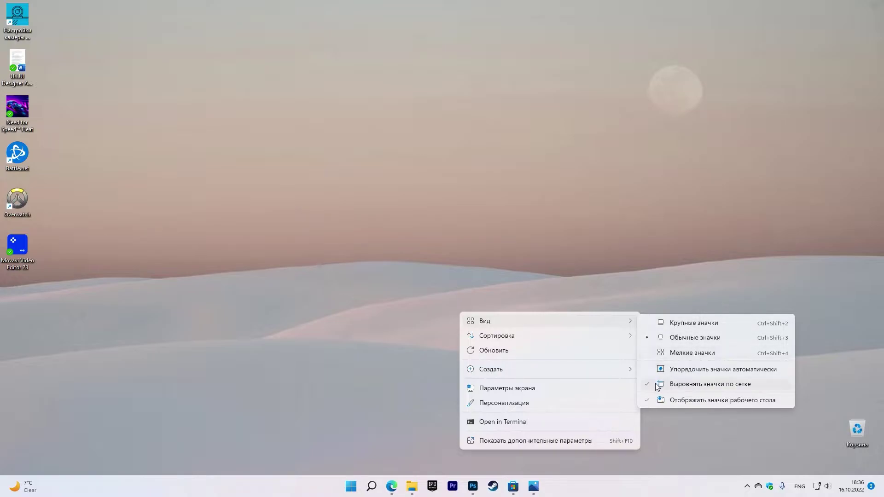
left_click(659, 400)
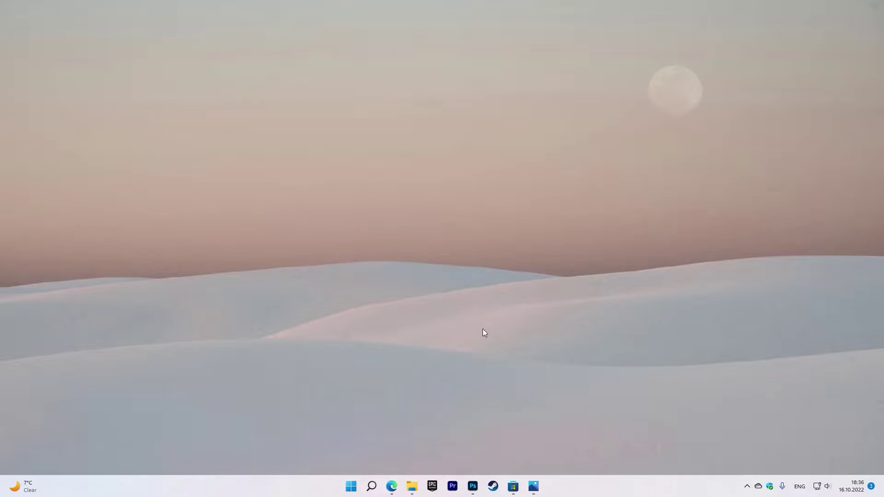
Step: Launch TranslucentTB from its Microsoft Store page, dismiss its notification and minimize the store
left_click(513, 486)
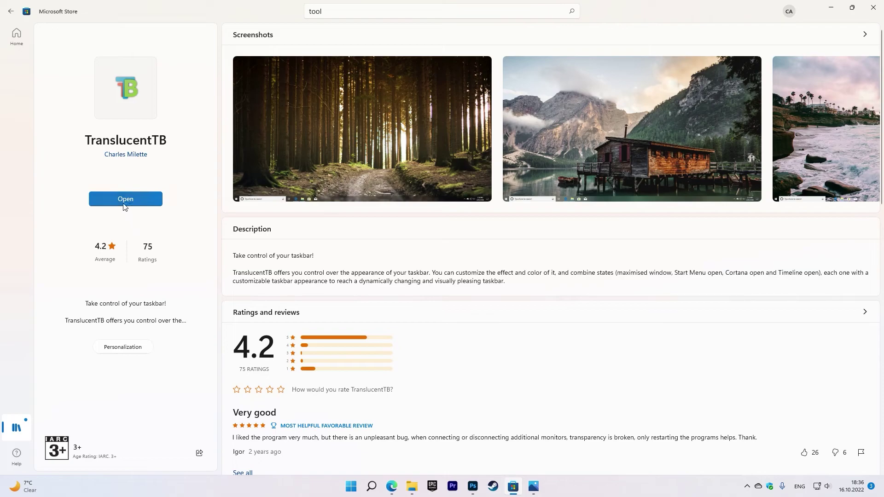
left_click(138, 202)
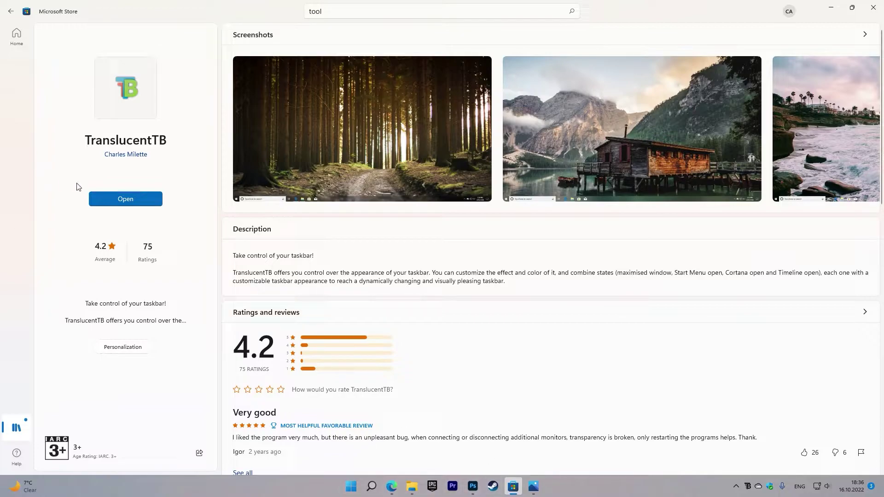
left_click(130, 204)
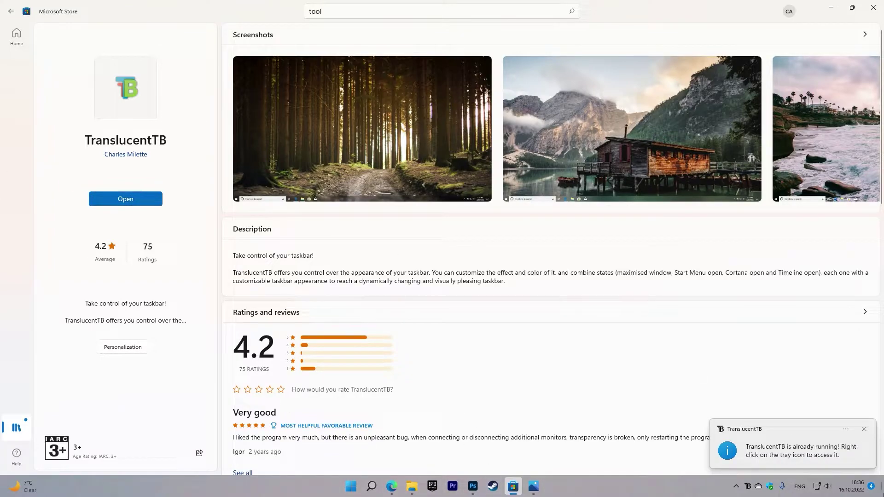
left_click(864, 429)
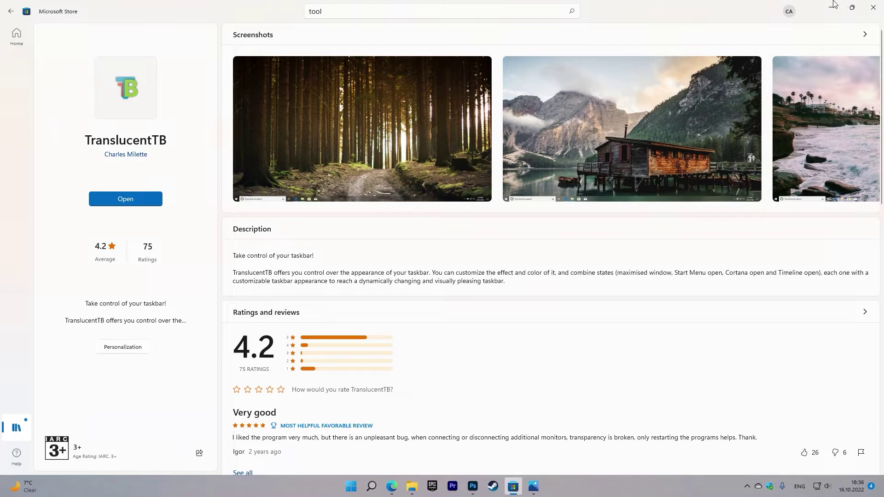
left_click(828, 8)
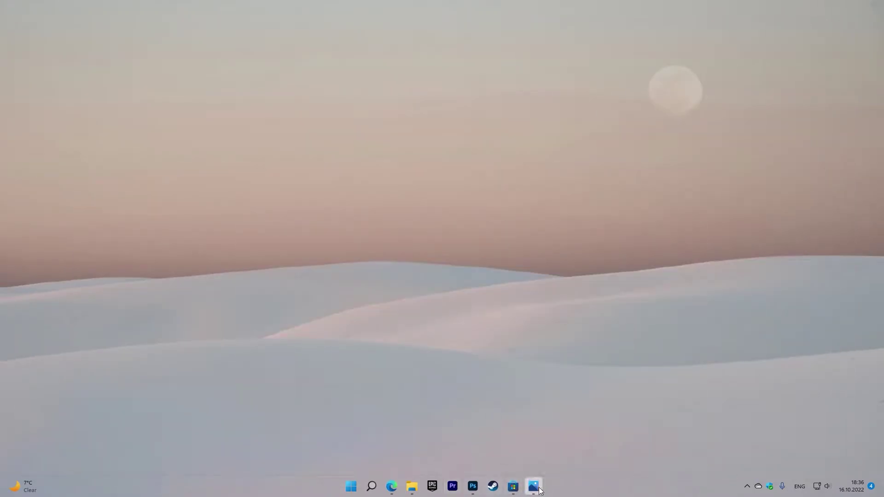
mouse_move(535, 495)
left_click(514, 488)
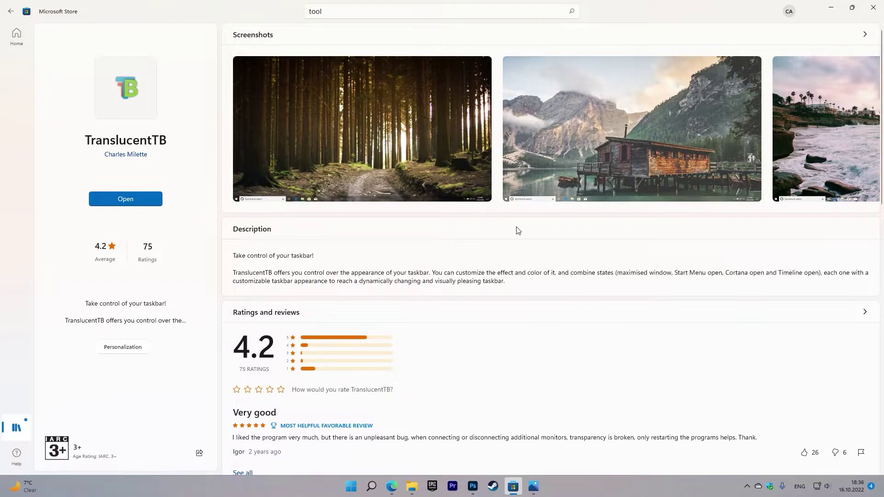
left_click(827, 7)
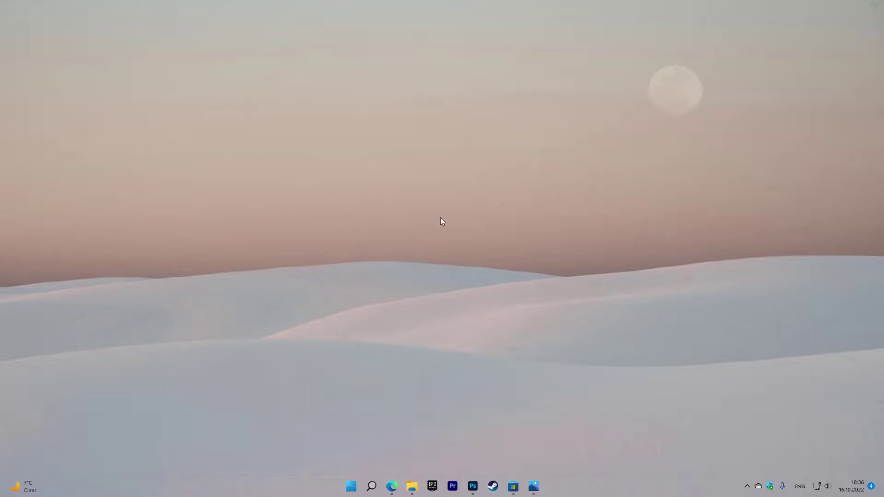
Step: Launch BeWidgets from the Microsoft Store library and minimize the store window
left_click(518, 491)
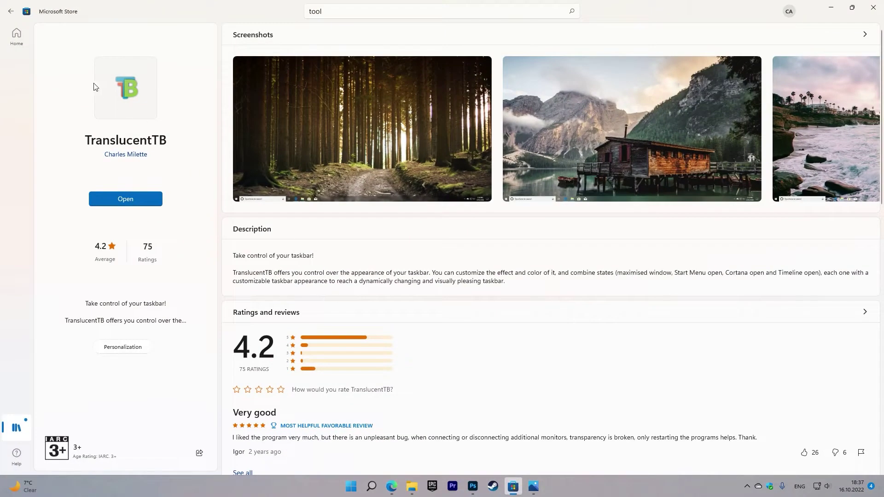
left_click(10, 11)
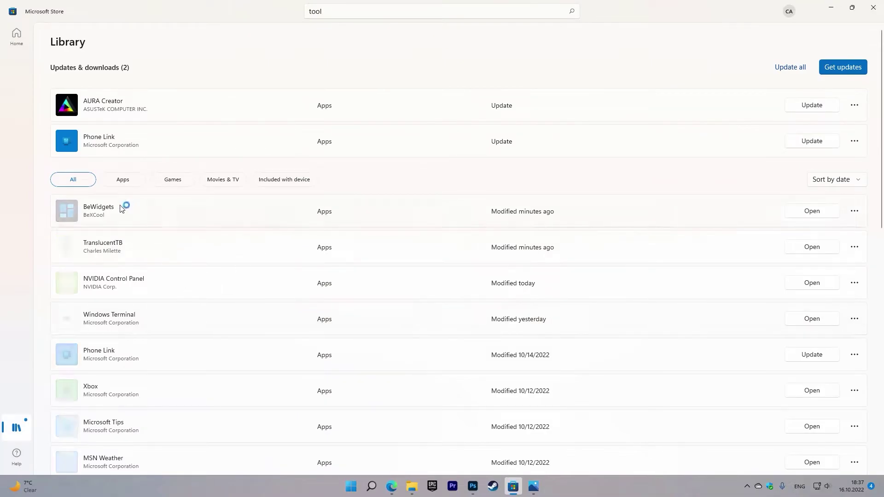
left_click(813, 212)
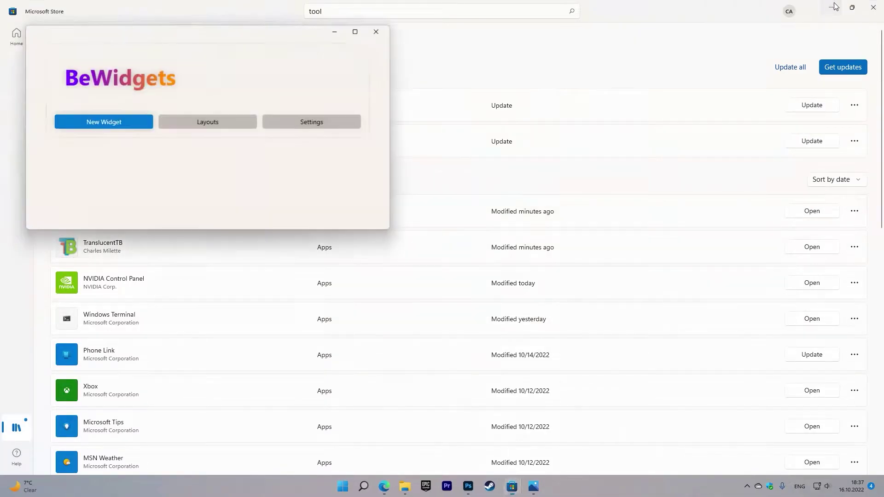
left_click(833, 7)
Step: Move the BeWidgets window toward the middle of the desktop, then add a Time widget and place it just above the window
left_click_drag(236, 36, 411, 75)
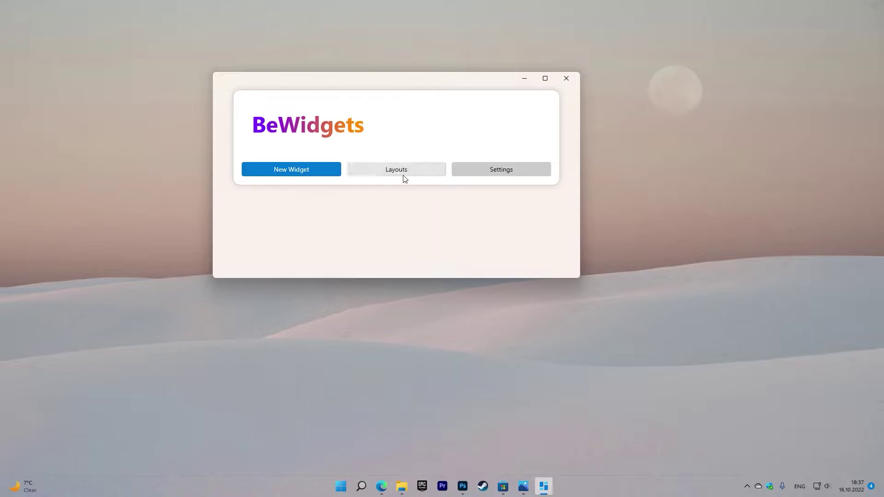
left_click(306, 173)
left_click_drag(113, 40, 368, 38)
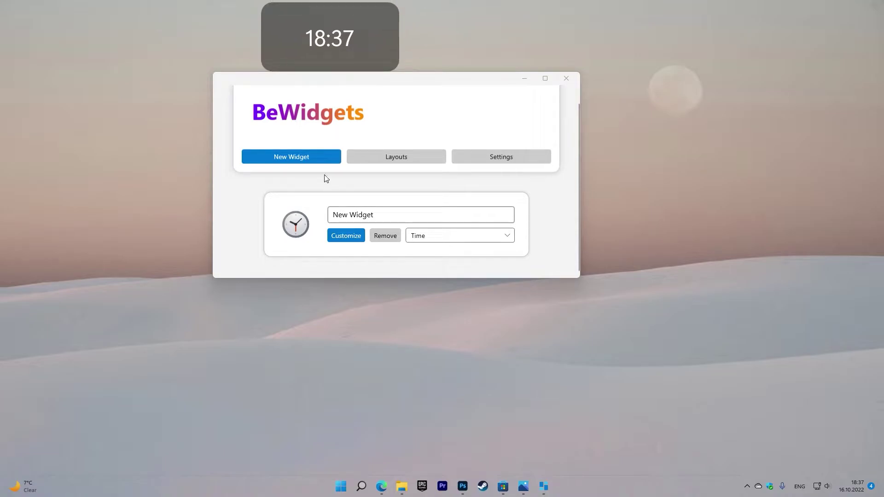
Step: Add a second widget and set its type to Date
left_click(306, 158)
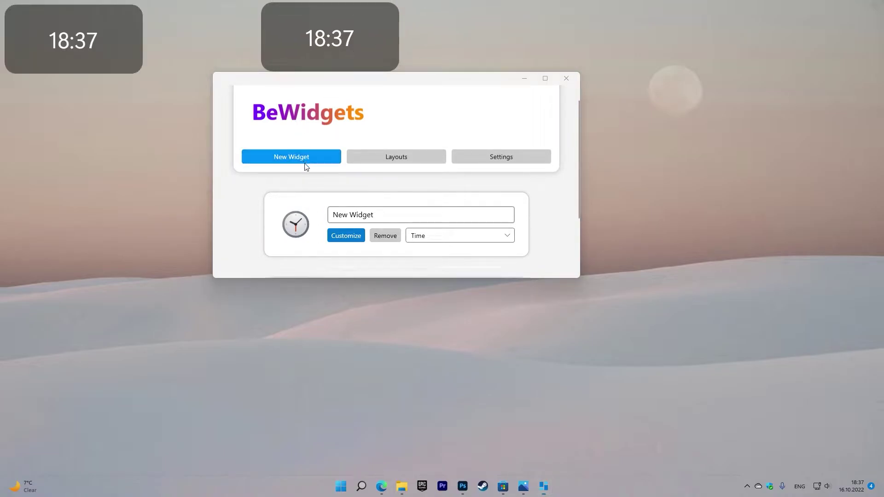
left_click(421, 210)
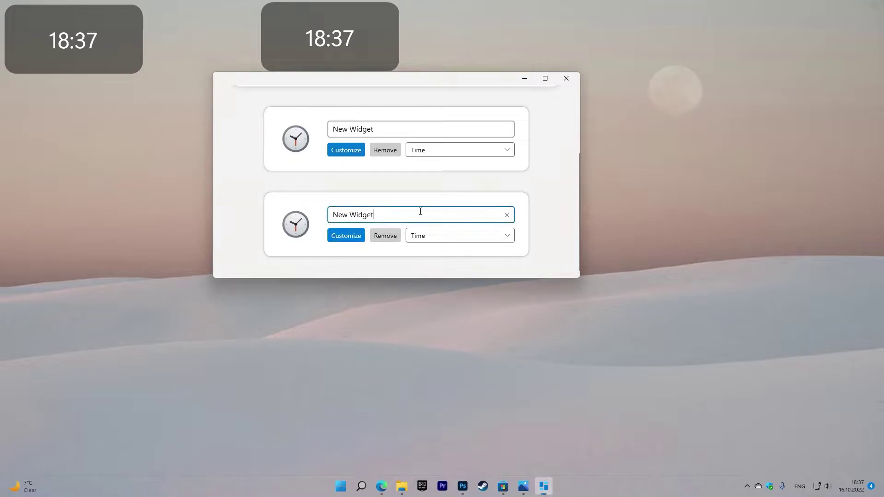
left_click(490, 239)
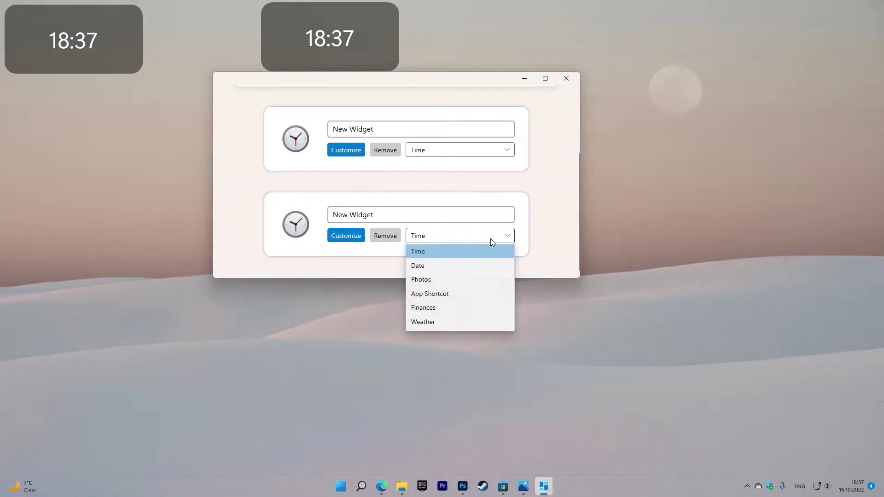
left_click(448, 266)
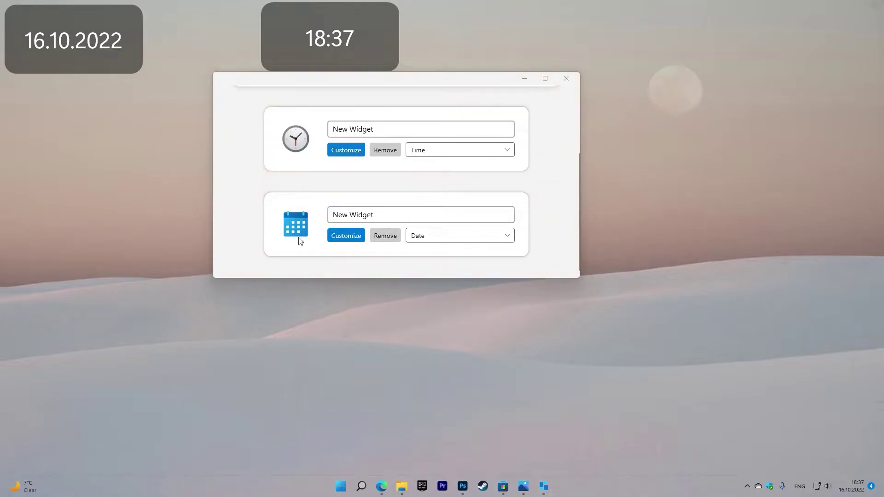
left_click(471, 237)
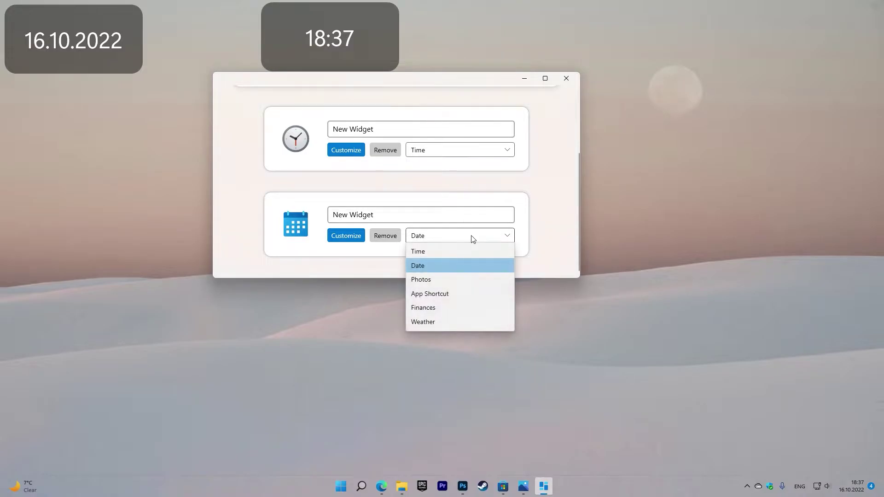
left_click(392, 263)
Step: Add a third widget, set its type to Weather and place it below the date widget
scroll(381, 190, "up", 3)
left_click(292, 167)
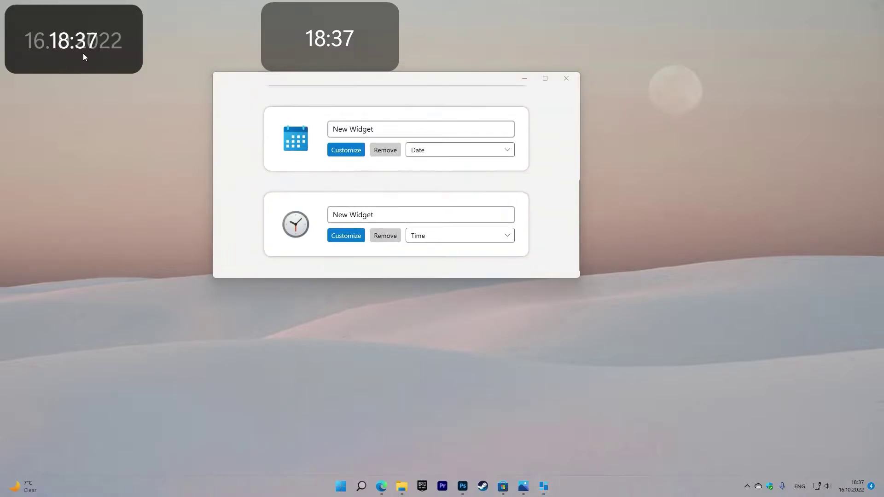
left_click_drag(83, 53, 121, 190)
scroll(381, 161, "up", 3)
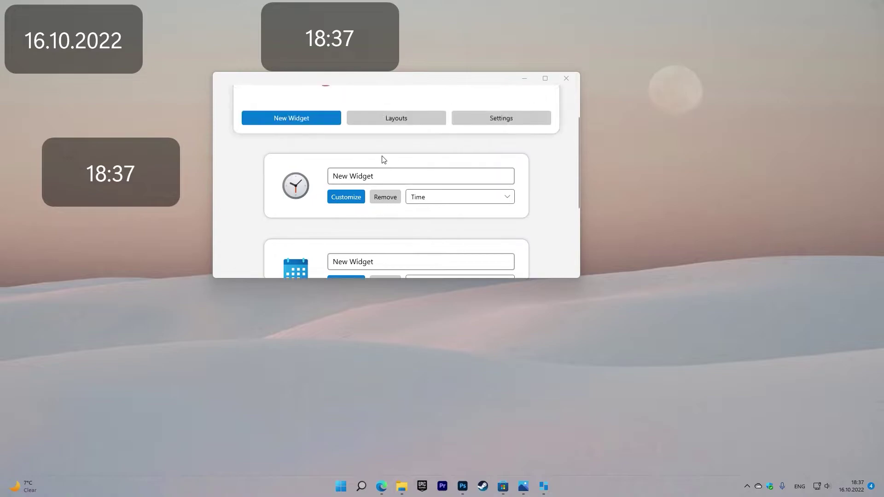
scroll(381, 161, "down", 3)
left_click(487, 234)
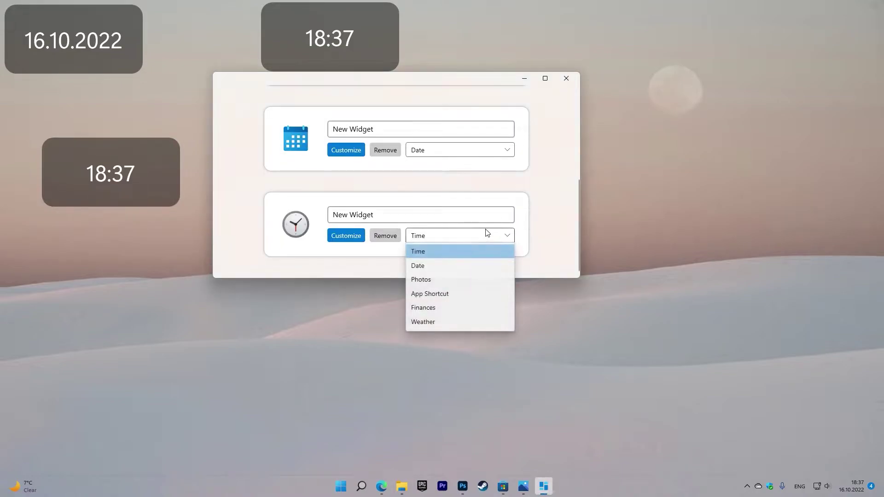
left_click(454, 321)
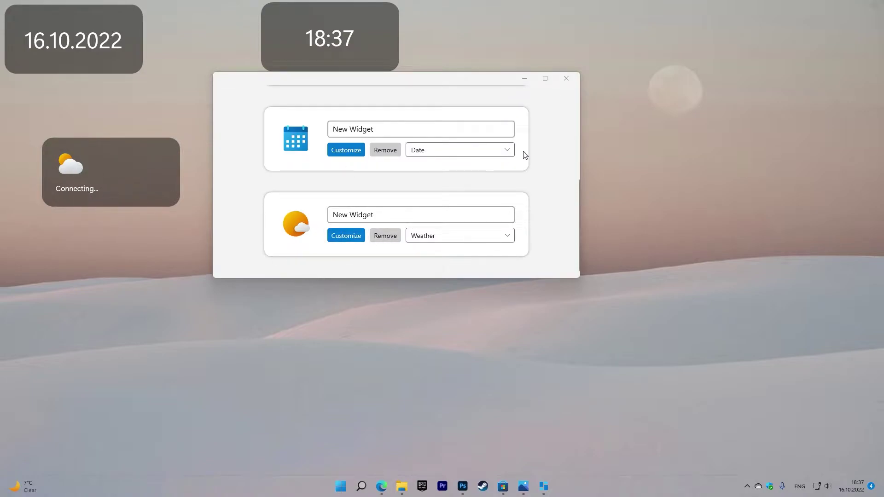
scroll(485, 128, "up", 4)
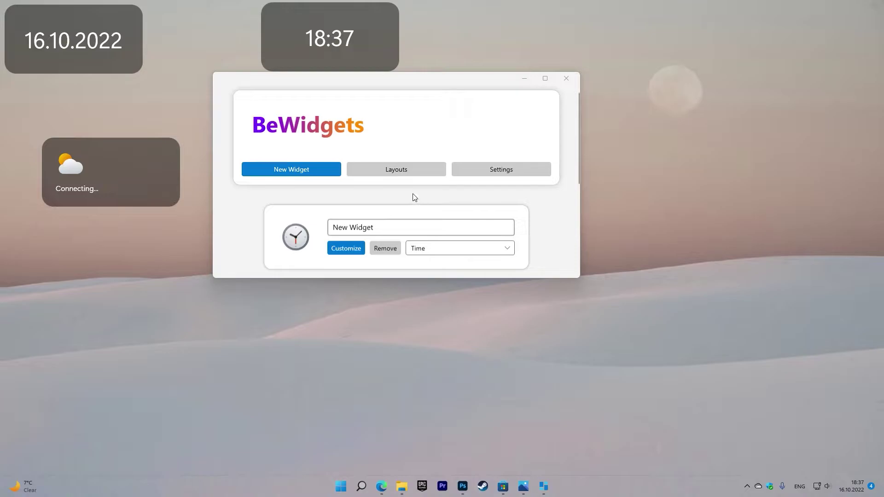
scroll(365, 205, "down", 5)
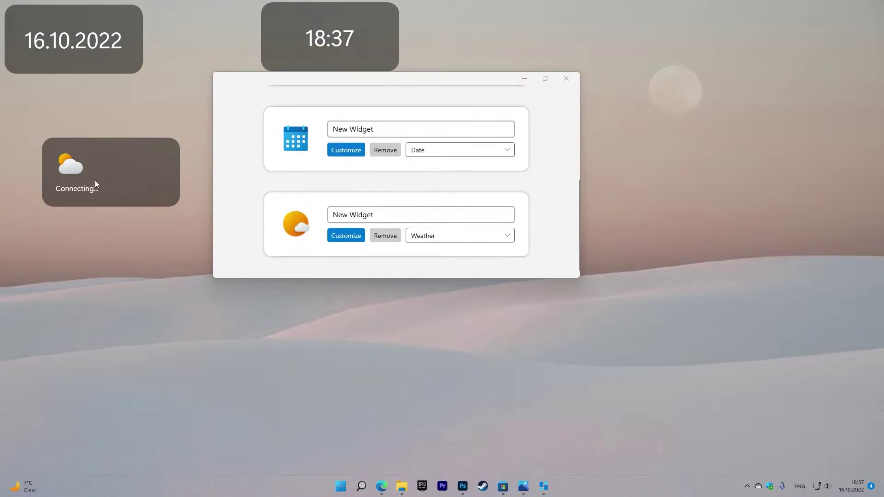
left_click_drag(75, 181, 99, 193)
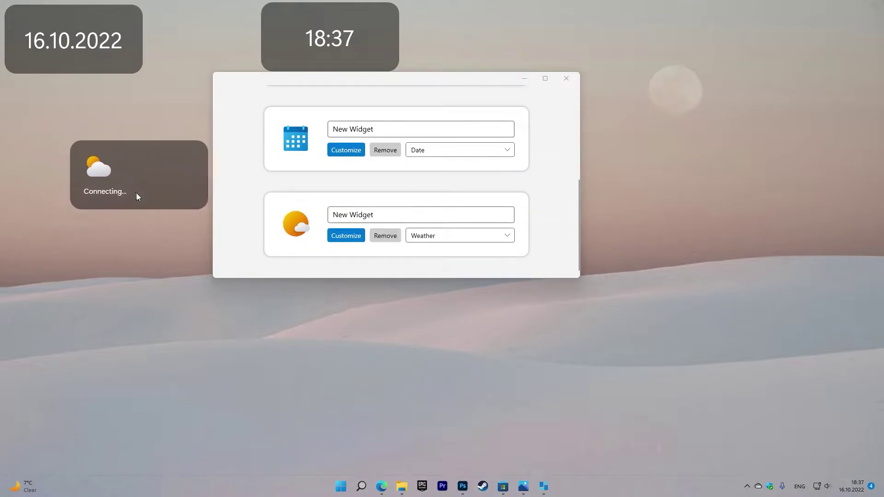
Step: Customize the weather widget with a fully transparent background color, dismissing the Discord invitation, and shift the widget slightly down
left_click(353, 235)
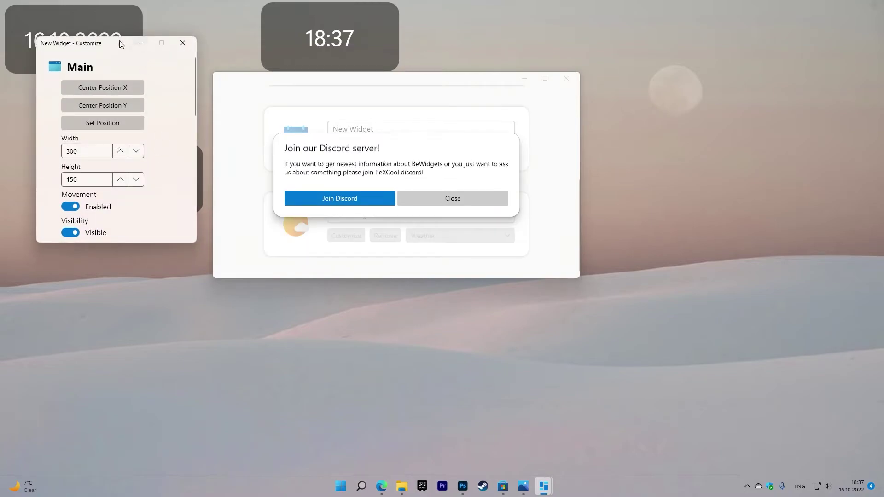
left_click_drag(114, 54, 141, 58)
left_click(440, 209)
scroll(189, 198, "down", 7)
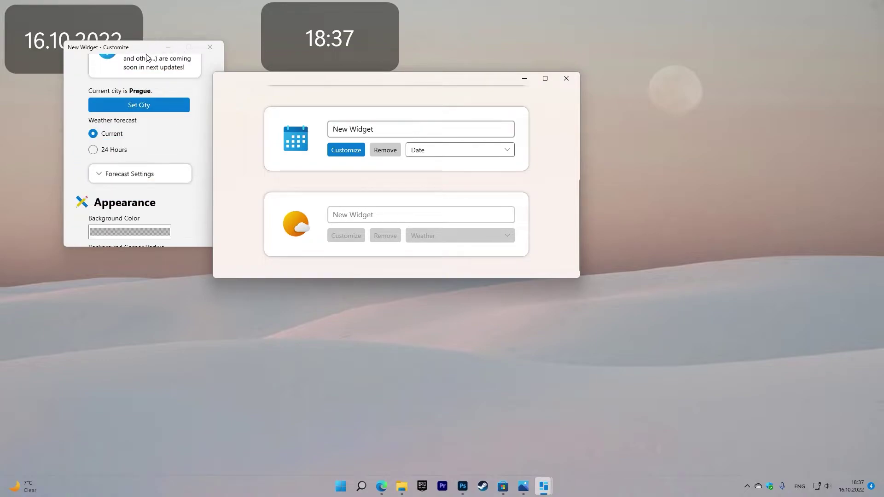
left_click_drag(147, 56, 370, 66)
scroll(371, 227, "down", 2)
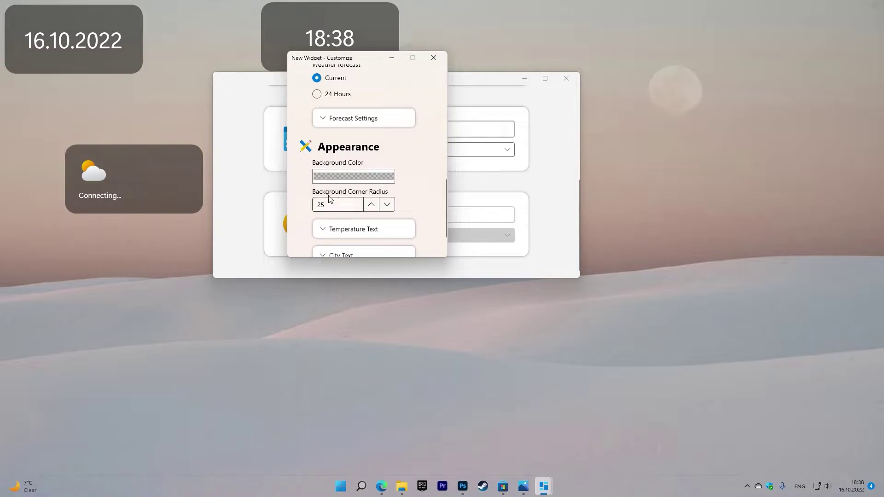
left_click(324, 176)
left_click(322, 350)
left_click_drag(96, 179, 99, 194)
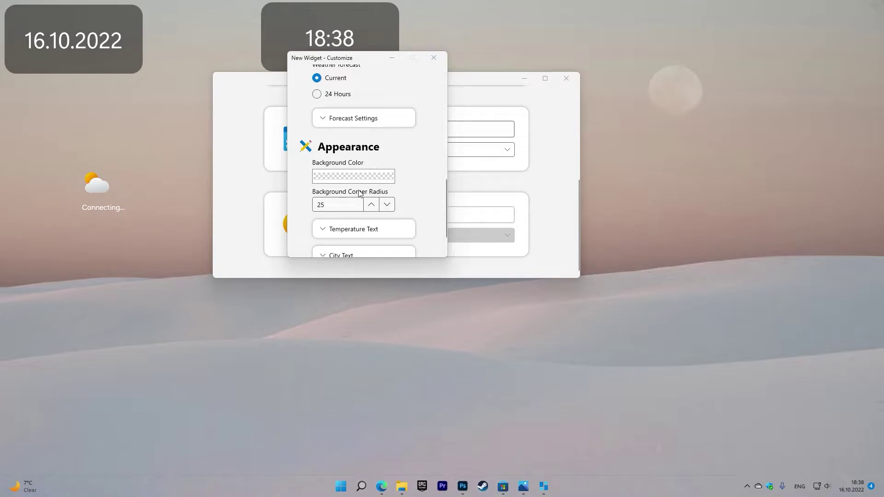
Step: Examine the weather widget's City Text appearance options and close its customization window
scroll(367, 199, "down", 1)
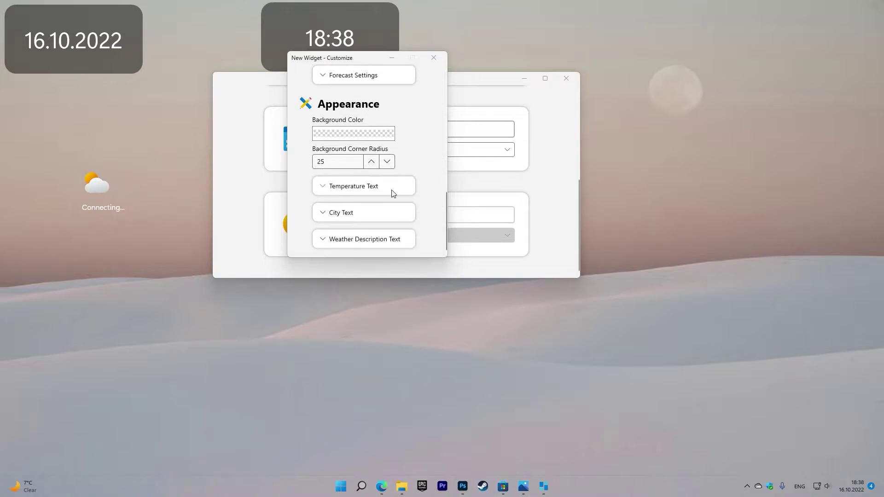
left_click(320, 220)
scroll(348, 230, "down", 1)
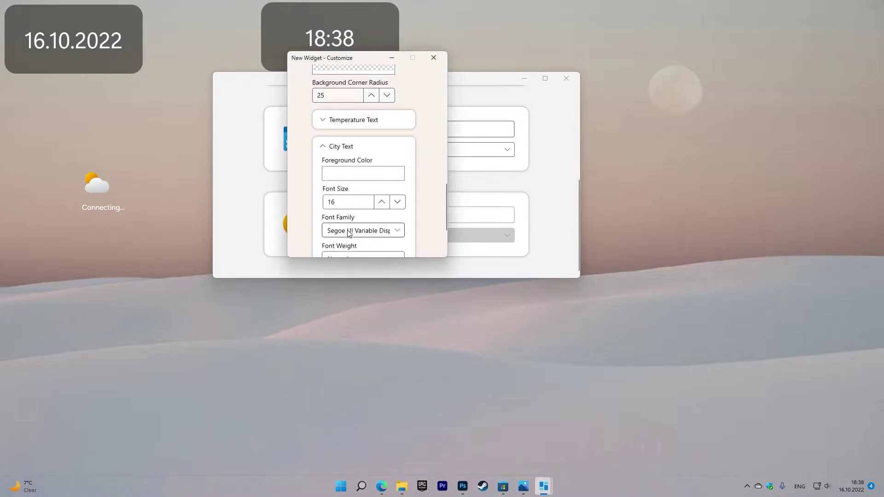
left_click(322, 146)
left_click(91, 198)
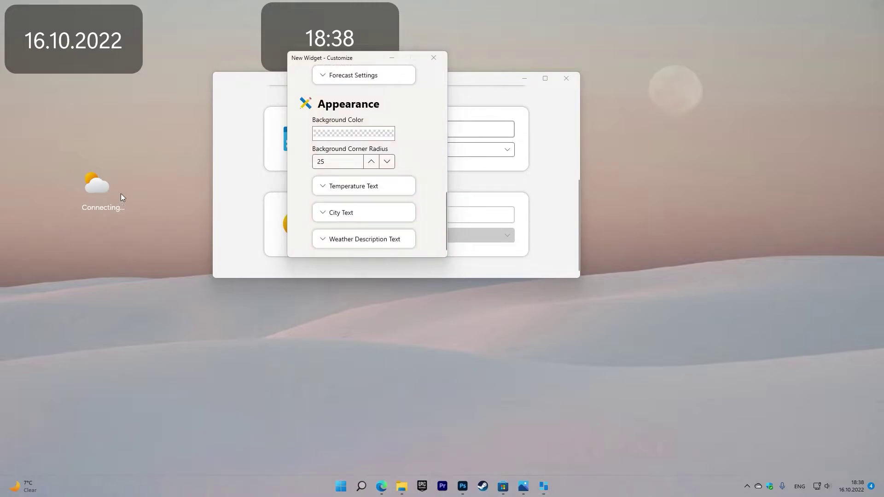
left_click(434, 60)
scroll(306, 177, "down", 2)
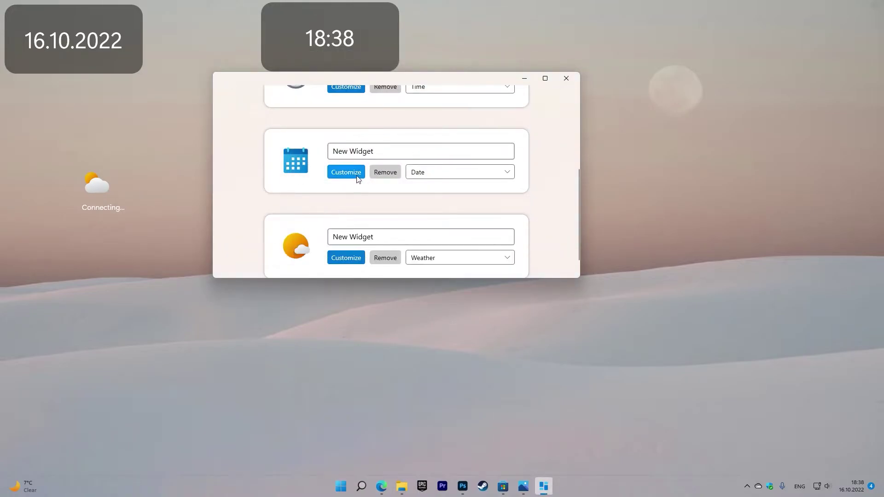
Step: Give the date widget a fully transparent background color, close its customization window and place the widget below the weather widget
left_click(418, 170)
left_click(447, 172)
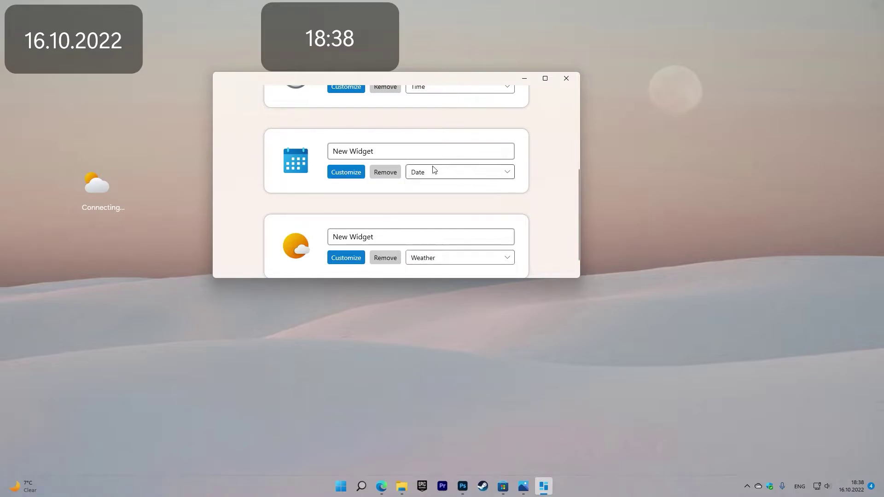
left_click(336, 170)
scroll(158, 203, "down", 6)
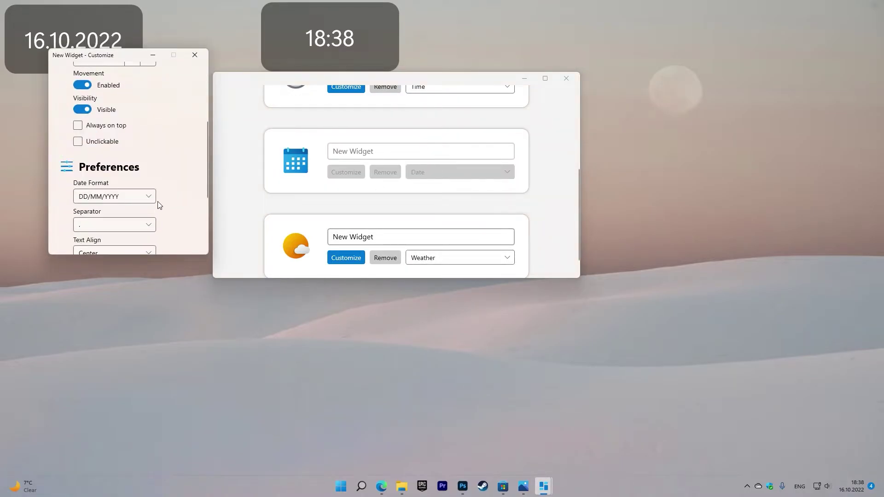
left_click(84, 185)
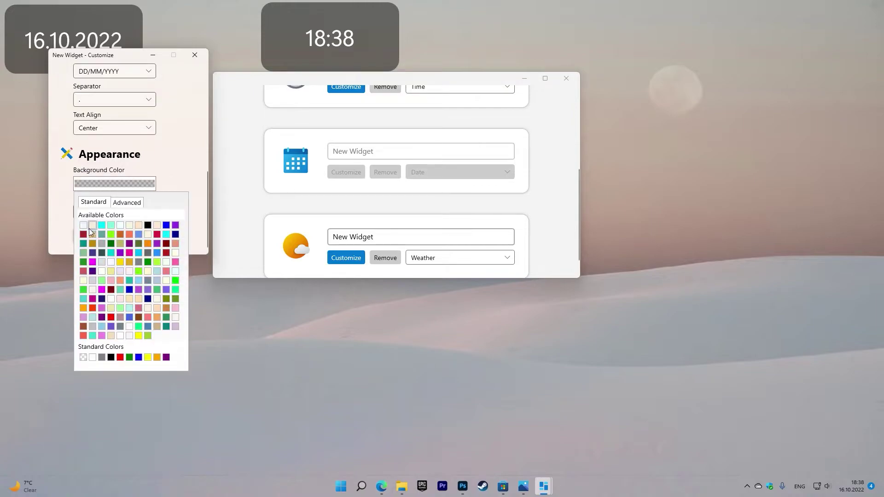
left_click(87, 357)
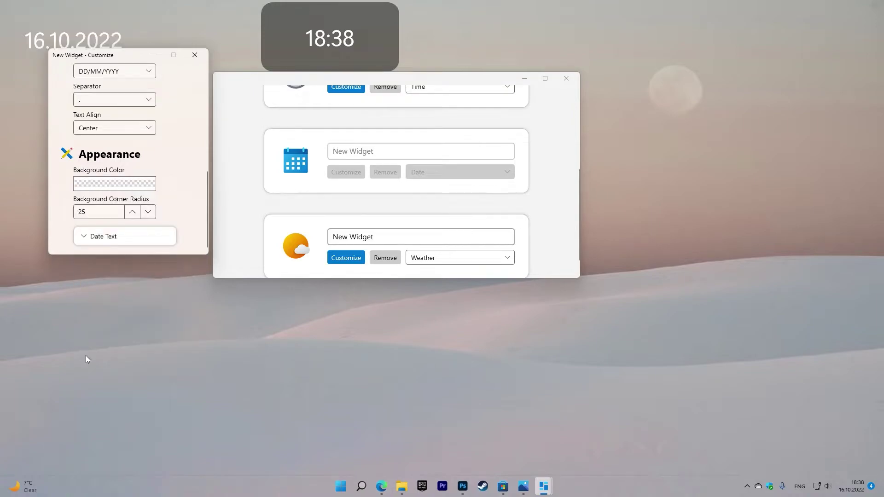
left_click(194, 55)
left_click_drag(83, 39, 155, 242)
Step: Set the time widget's background color to fully transparent and close its customization window
scroll(406, 179, "up", 2)
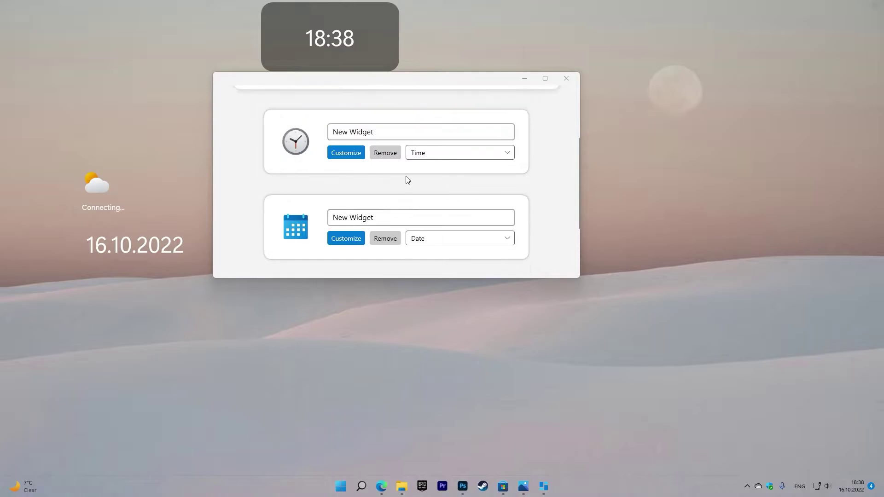
left_click(345, 152)
scroll(205, 155, "down", 3)
scroll(203, 152, "down", 6)
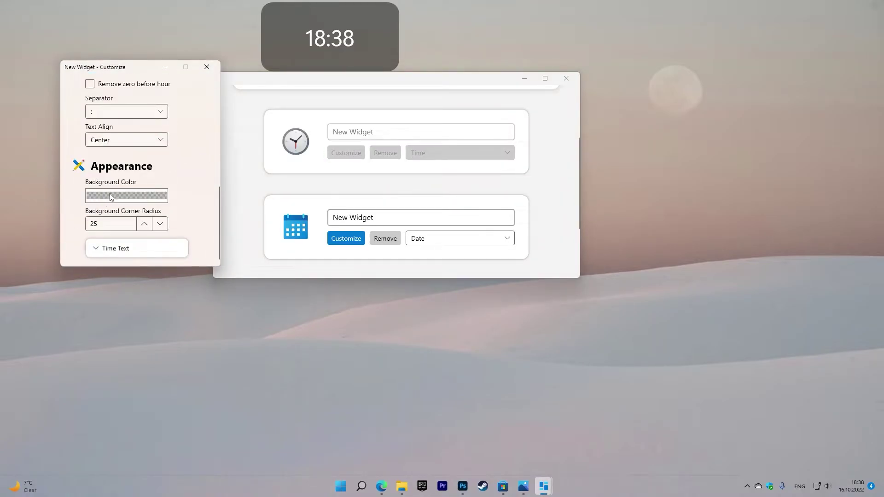
left_click(110, 193)
left_click(95, 369)
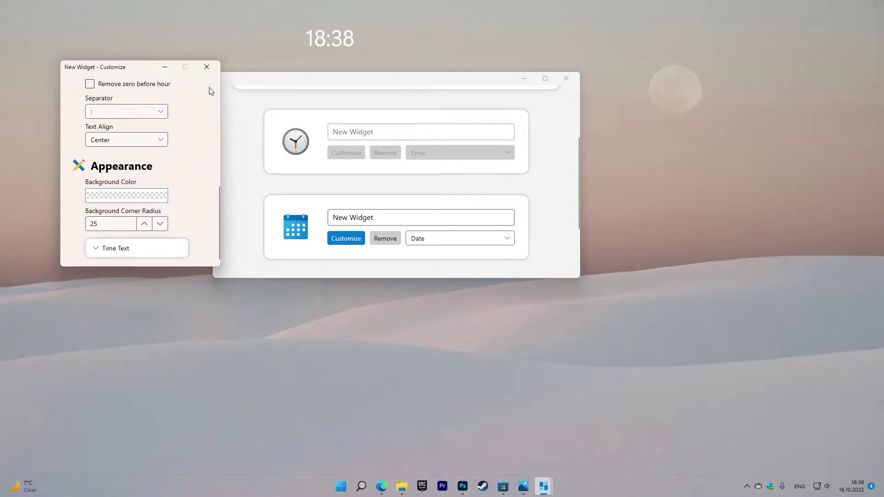
left_click(207, 67)
Step: Move the BeWidgets window away from the desktop widgets and minimize it
left_click_drag(417, 86, 700, 261)
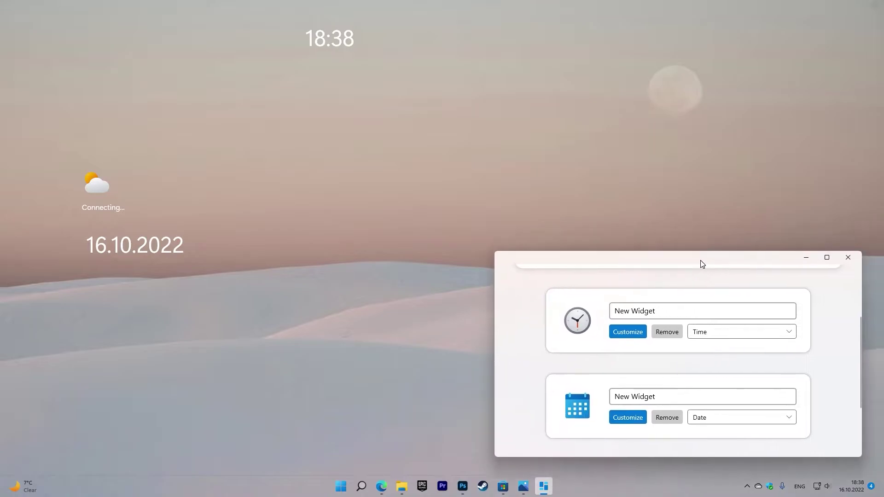
left_click(143, 252)
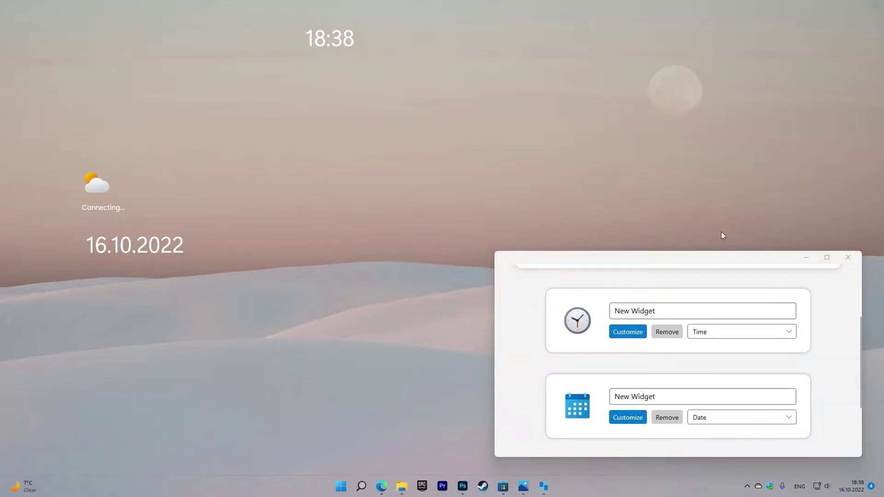
left_click(806, 258)
Step: Move the date and weather widgets to the middle of the desktop, with the weather well below the date
left_click_drag(140, 248, 471, 216)
left_click_drag(94, 189, 374, 126)
left_click_drag(446, 218, 399, 179)
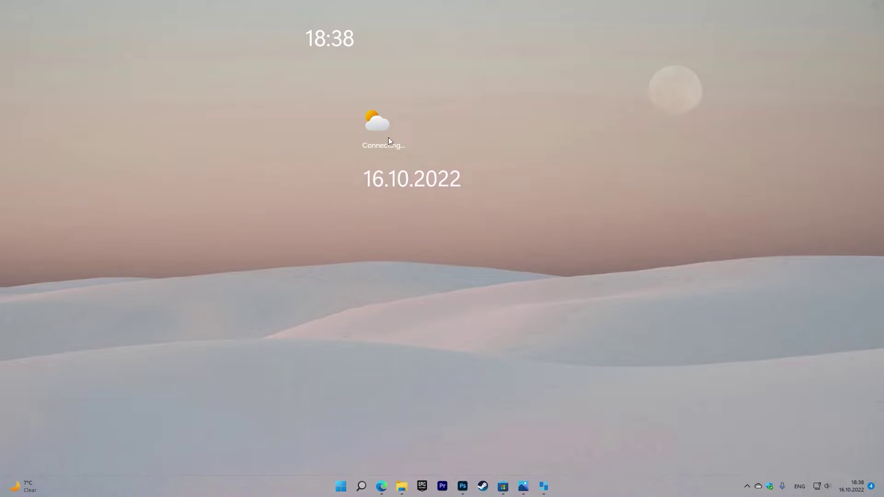
right_click(383, 116)
left_click(379, 123)
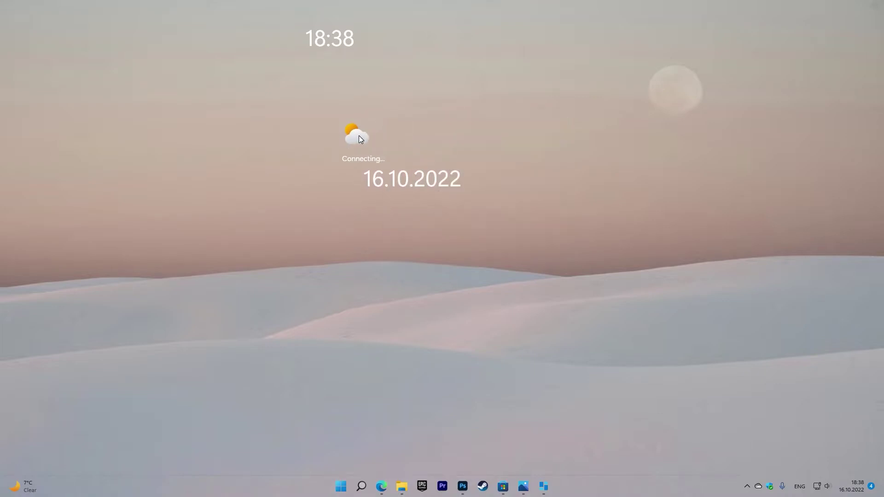
right_click(324, 143)
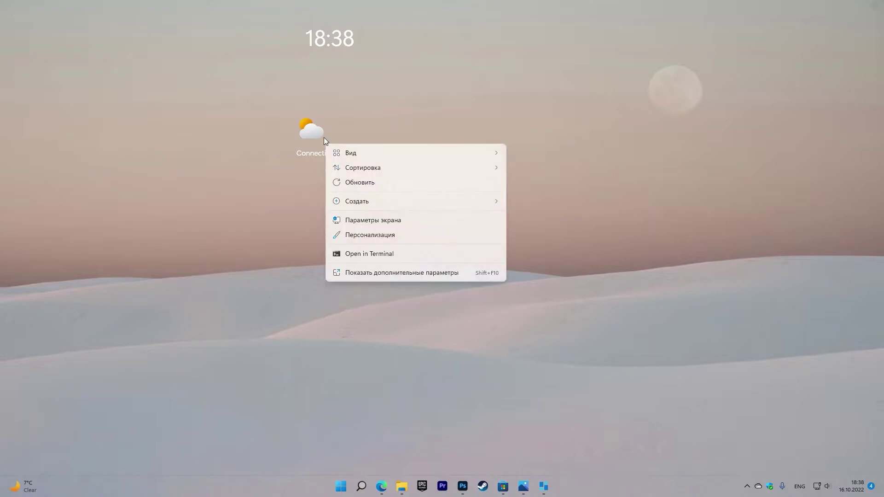
left_click(288, 191)
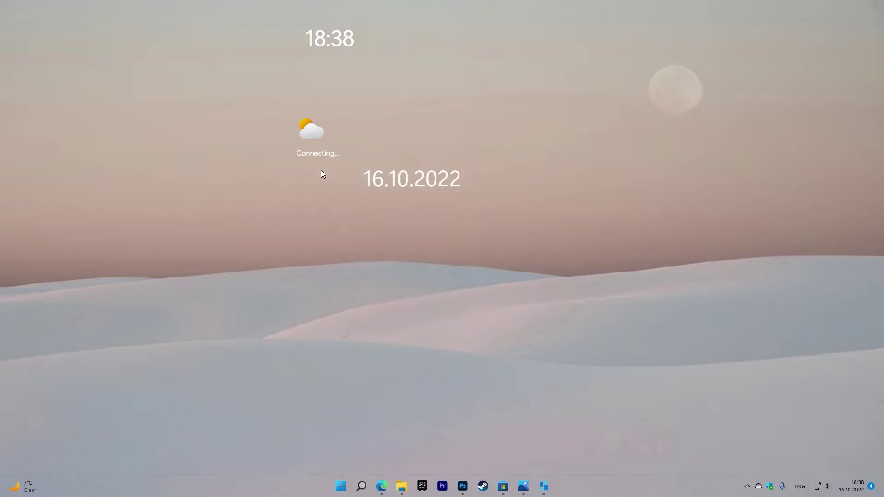
left_click_drag(407, 216, 409, 210)
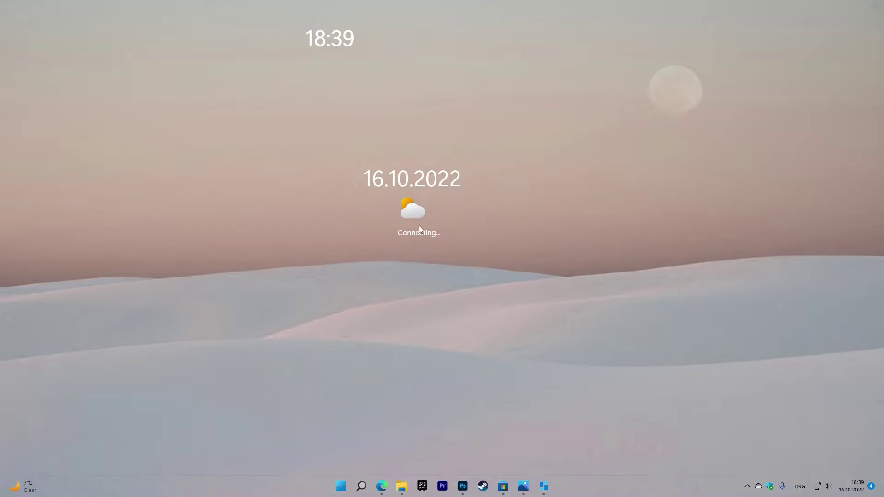
left_click_drag(410, 205, 407, 282)
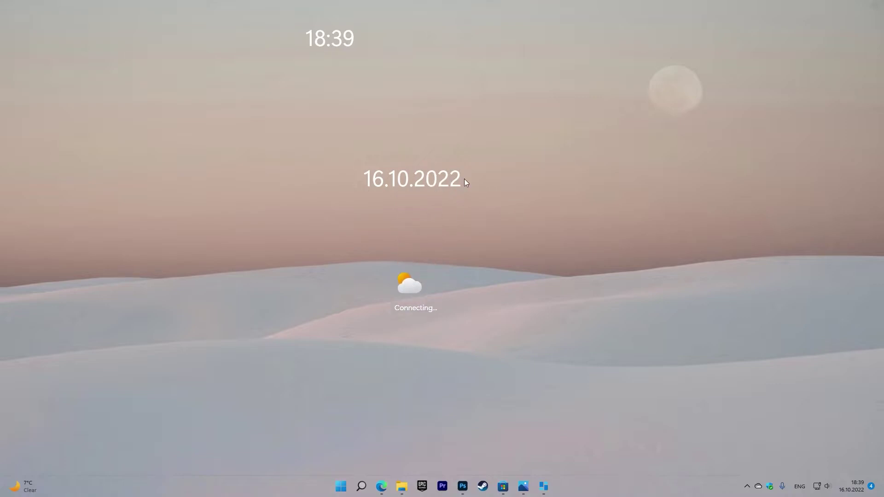
Step: Stack the three widgets vertically in the middle of the desktop: time above the date and weather beneath it
mouse_move(452, 187)
left_mouse_down()
mouse_move(450, 162)
mouse_move(450, 183)
mouse_move(438, 183)
mouse_move(451, 189)
left_mouse_up()
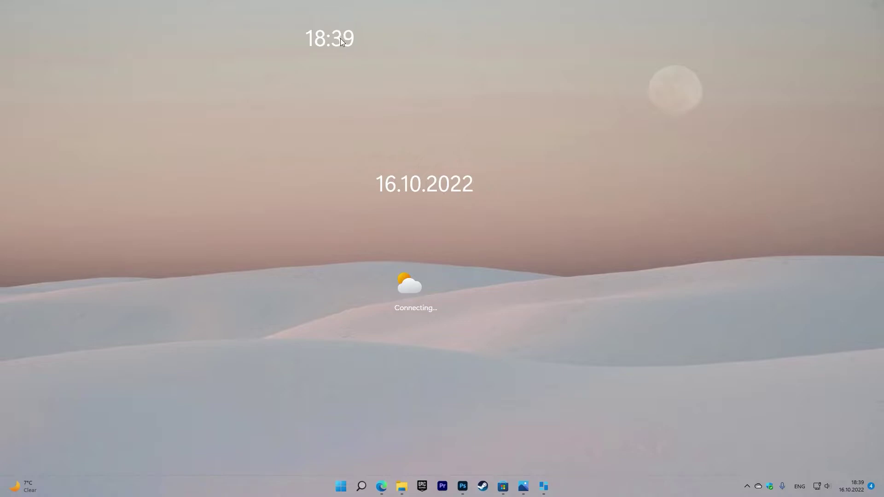
left_click_drag(340, 45, 428, 158)
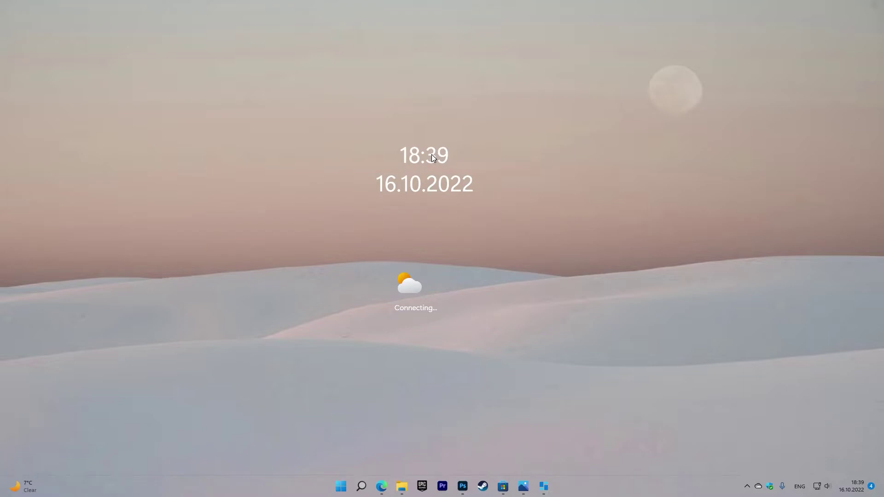
left_click_drag(424, 280, 435, 221)
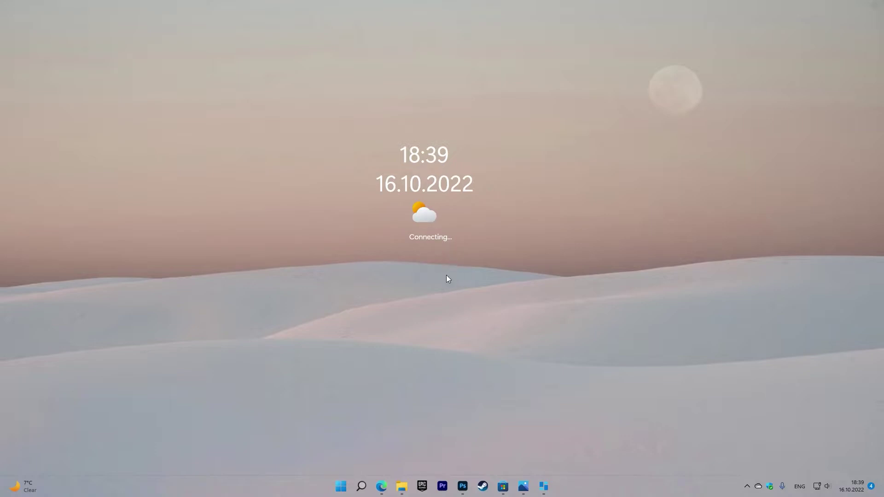
mouse_move(543, 486)
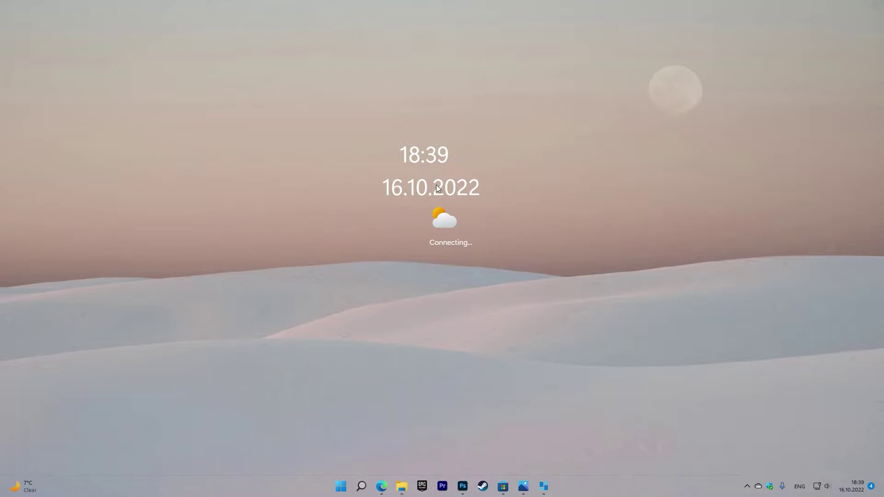
left_click_drag(440, 189, 454, 187)
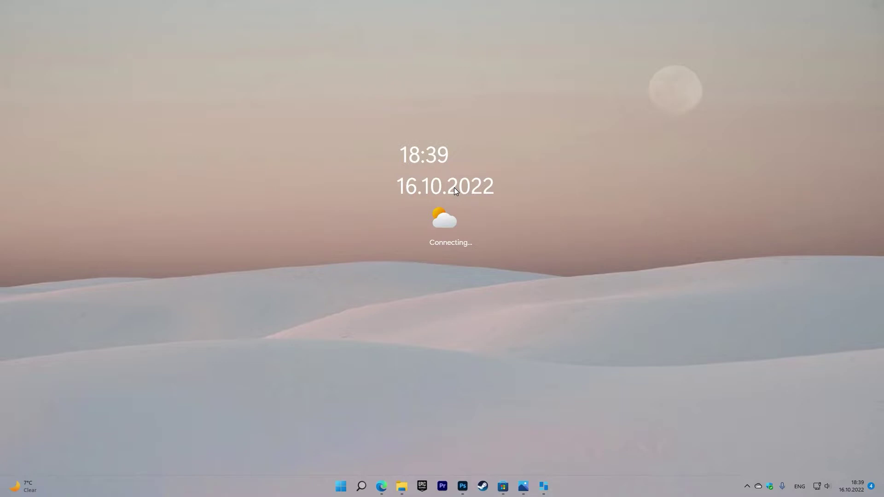
Step: Rearrange the widgets so the weather and time sit side by side with the date beneath them
left_click_drag(433, 156, 509, 223)
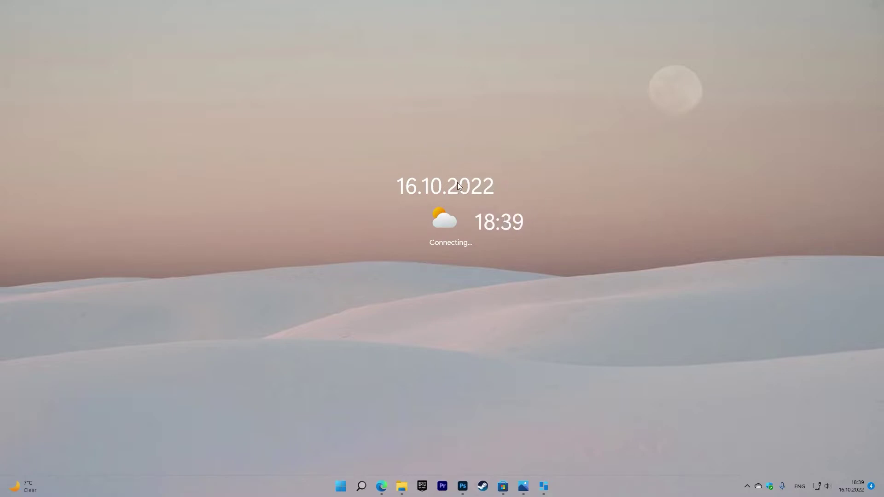
left_click_drag(453, 192, 488, 272)
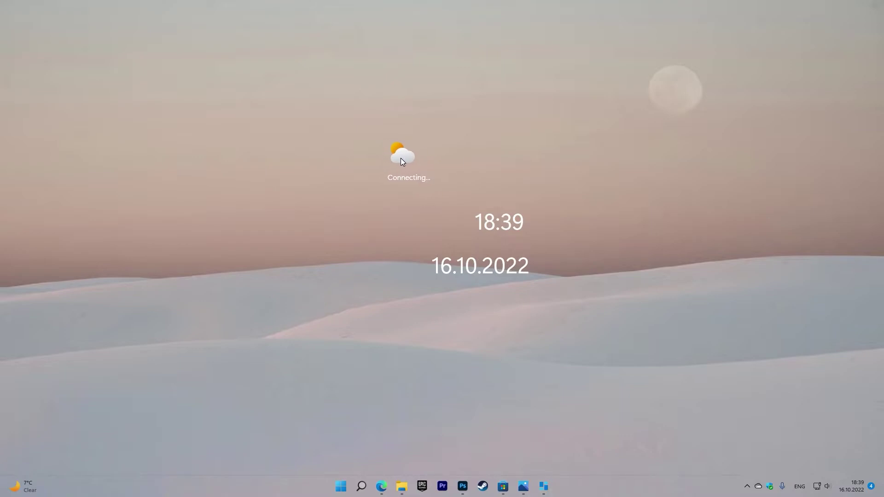
left_click_drag(492, 223, 453, 154)
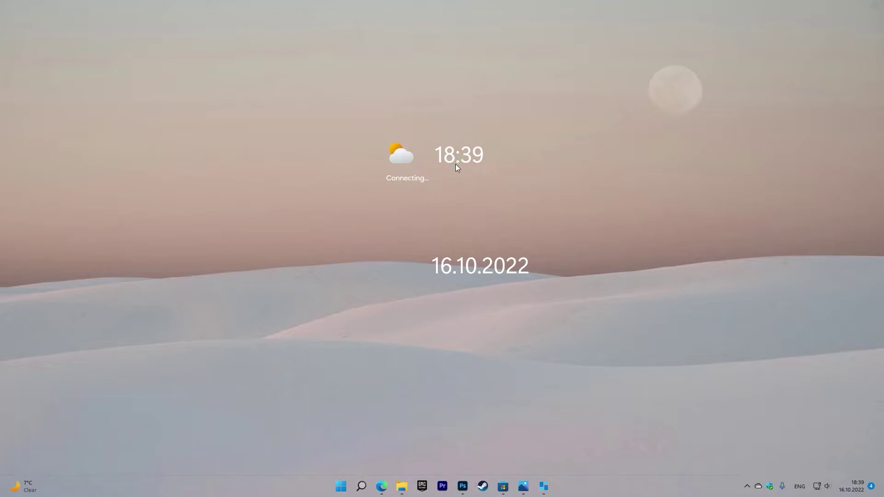
left_click_drag(453, 159, 454, 168)
left_click_drag(460, 265, 419, 203)
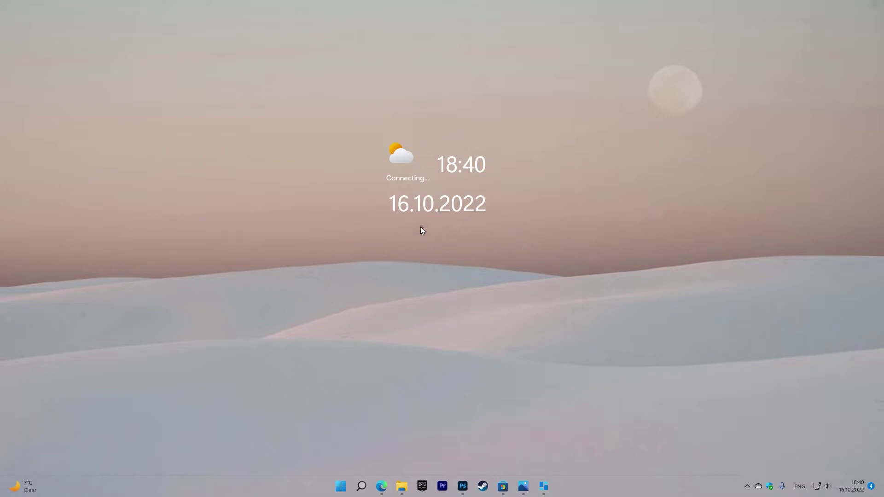
Step: Shift the date, weather and time widgets slightly down and tighten their spacing into a compact group
left_click_drag(419, 202, 419, 214)
left_click_drag(401, 154, 454, 178)
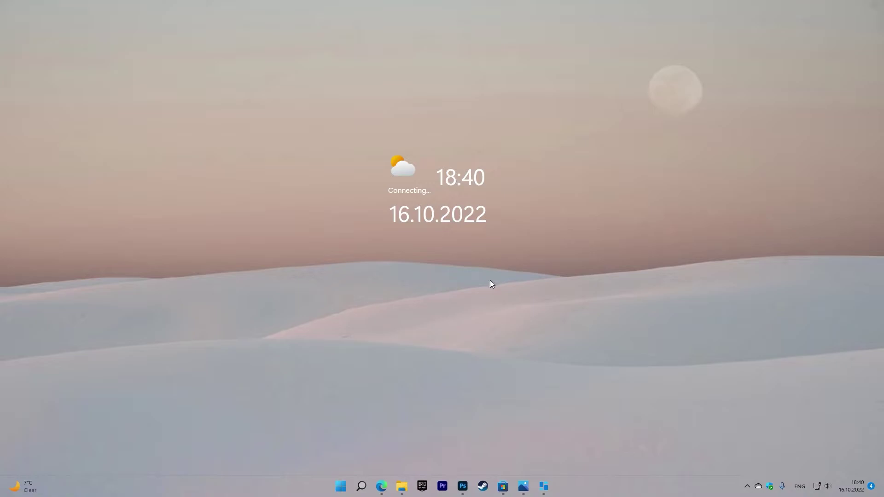
left_click_drag(454, 180, 452, 184)
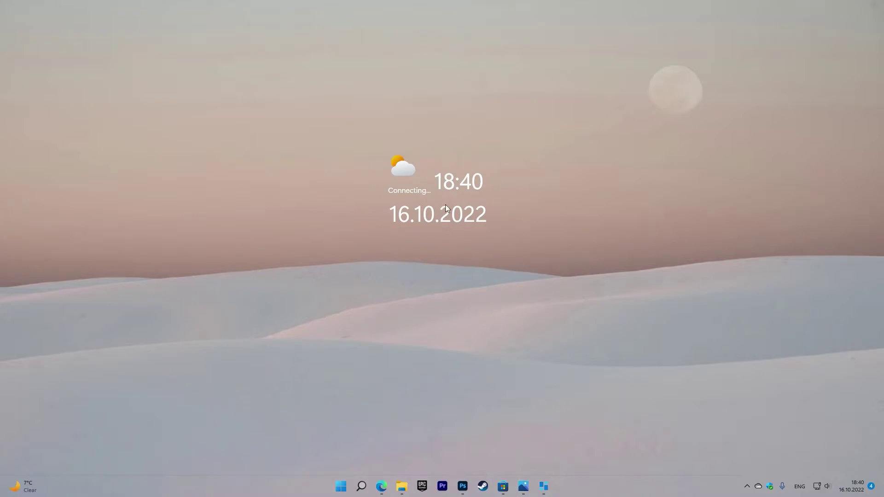
Step: Reopen the BeWidgets window, close it so the app runs in the system tray, and dismiss its notification
left_click(543, 486)
left_click_drag(641, 262, 524, 229)
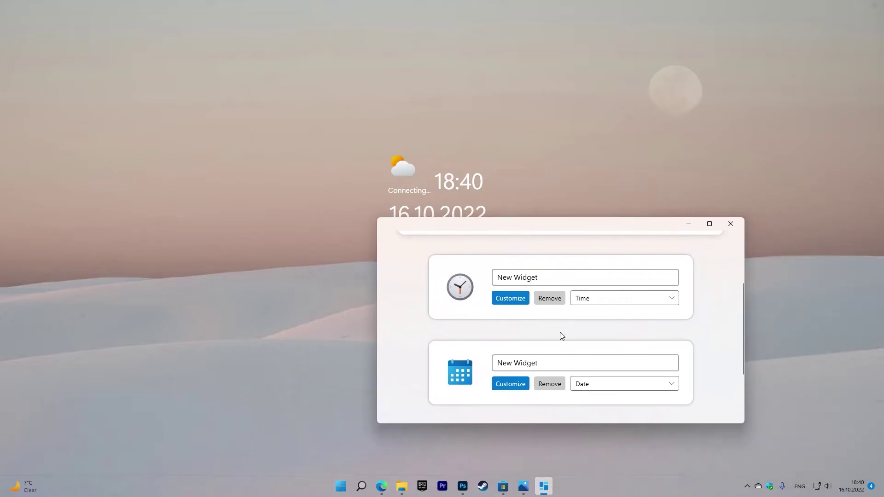
left_click(731, 223)
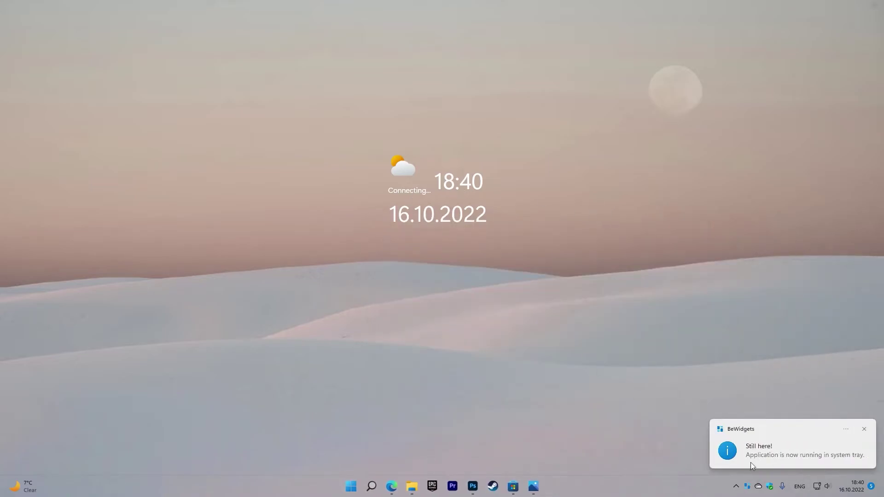
left_click(863, 429)
Step: Check the hidden system tray icons for BeWidgets and TranslucentTB
left_click(746, 486)
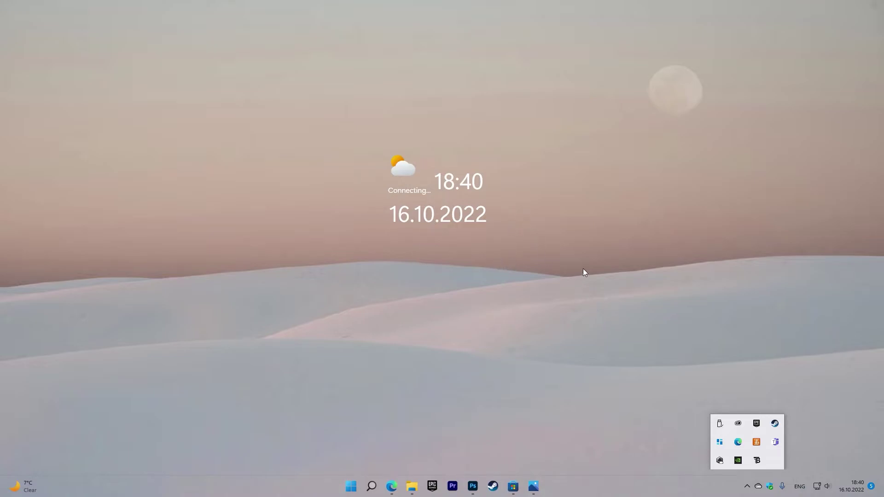
left_click(406, 168)
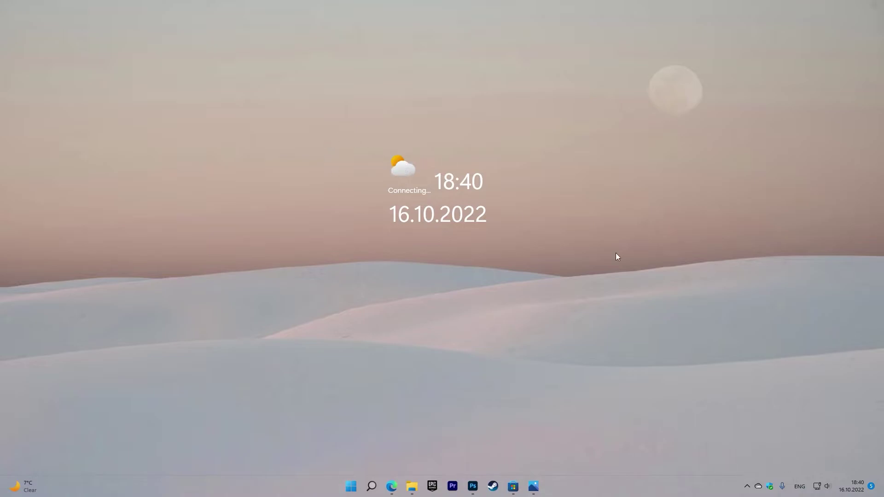
left_click(746, 486)
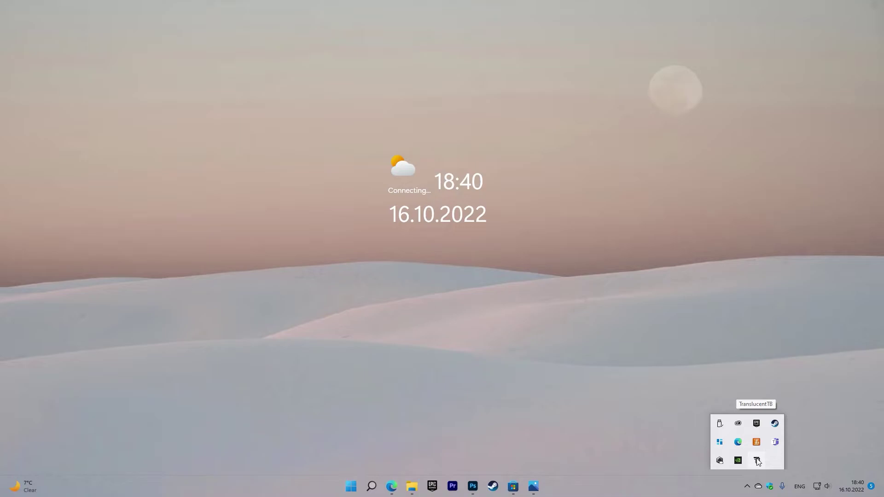
left_click(629, 389)
Step: Switch to the Microsoft Store, restore its window from full screen and reposition it over the desktop
left_click(512, 486)
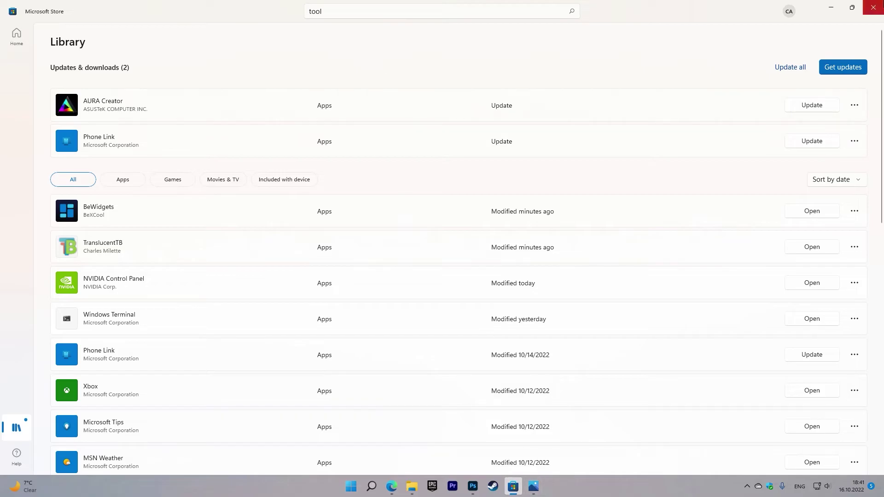
left_click(851, 7)
left_click_drag(595, 79, 661, 67)
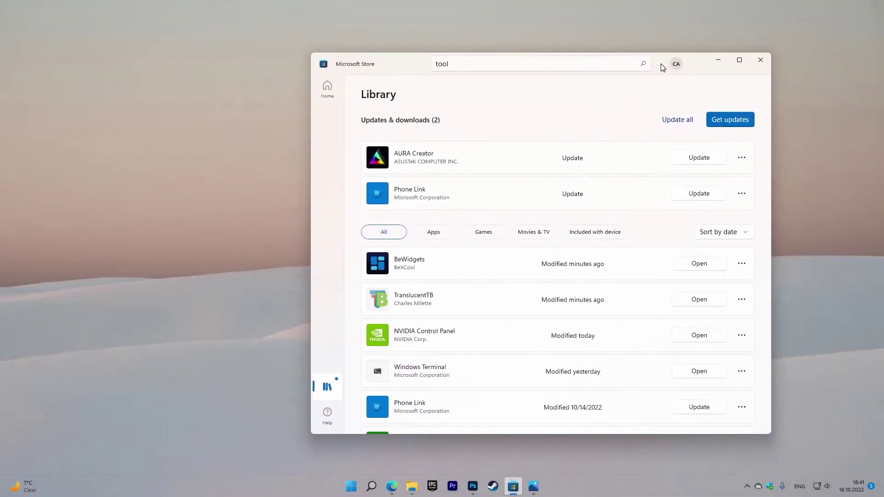
Step: Search the Microsoft Store for "wallapaper", replacing the previous search term
left_click(485, 61)
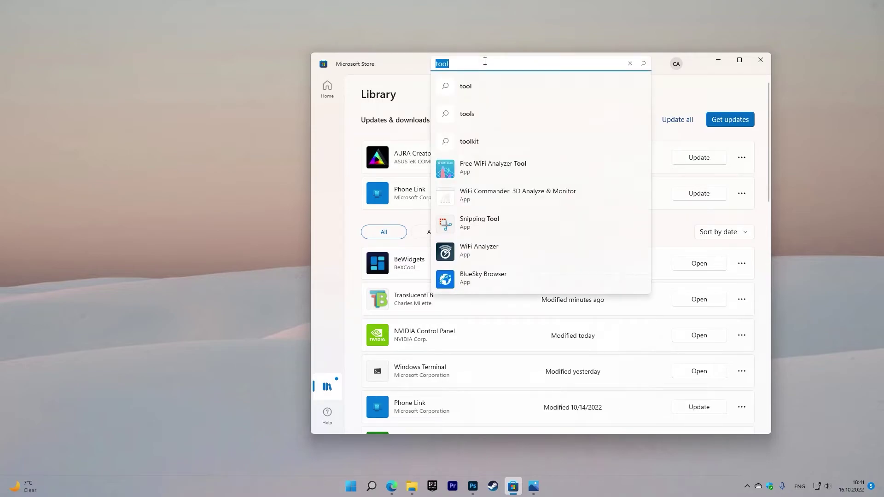
key("BackSpace")
type("lo")
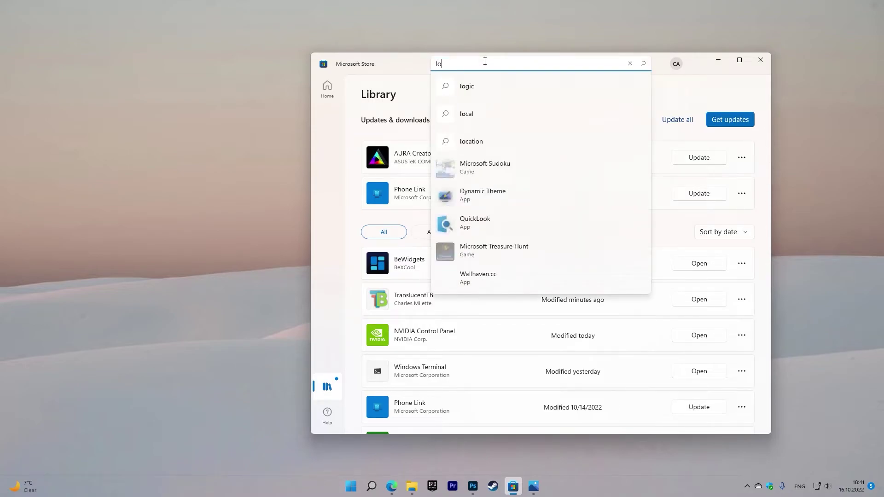
key("BackSpace")
key("BackSpace")
type("walla")
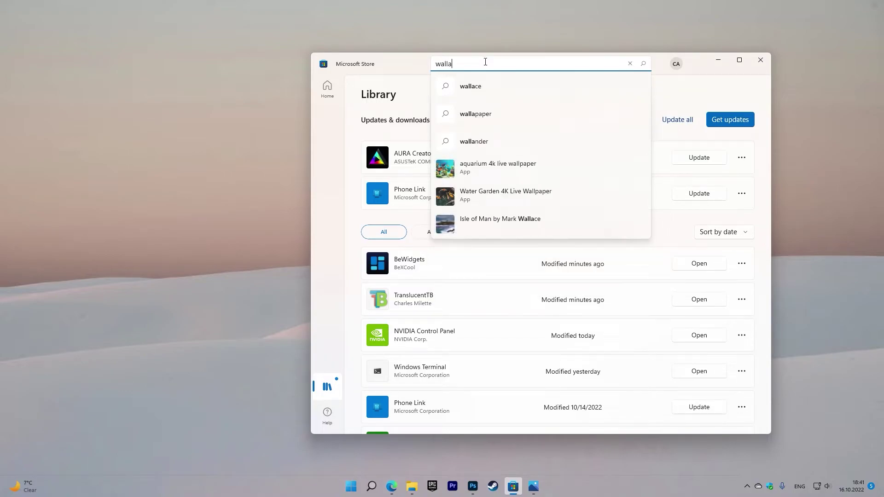
left_click(515, 120)
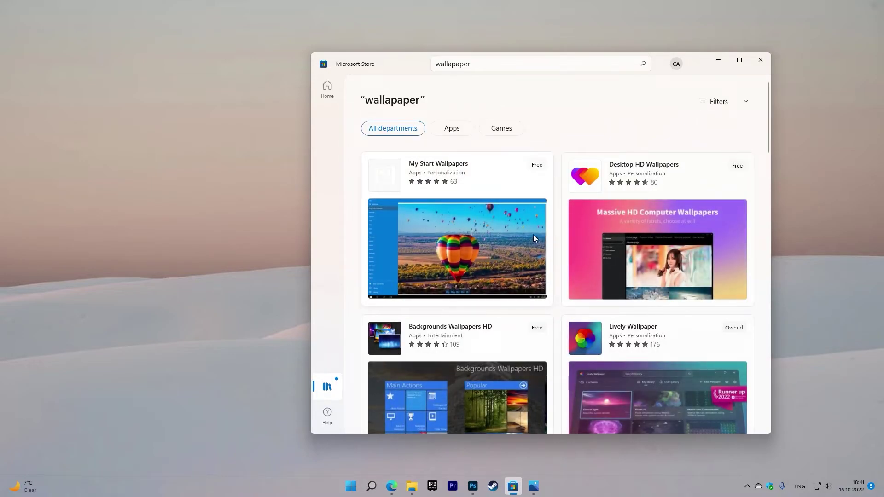
Step: Find Lively Wallpaper in the results, review its product page and install it
scroll(543, 227, "down", 2)
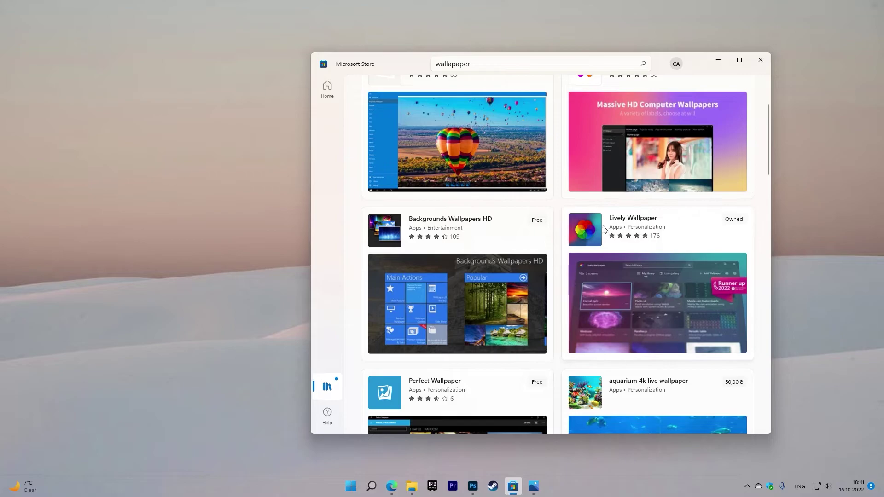
left_click(604, 228)
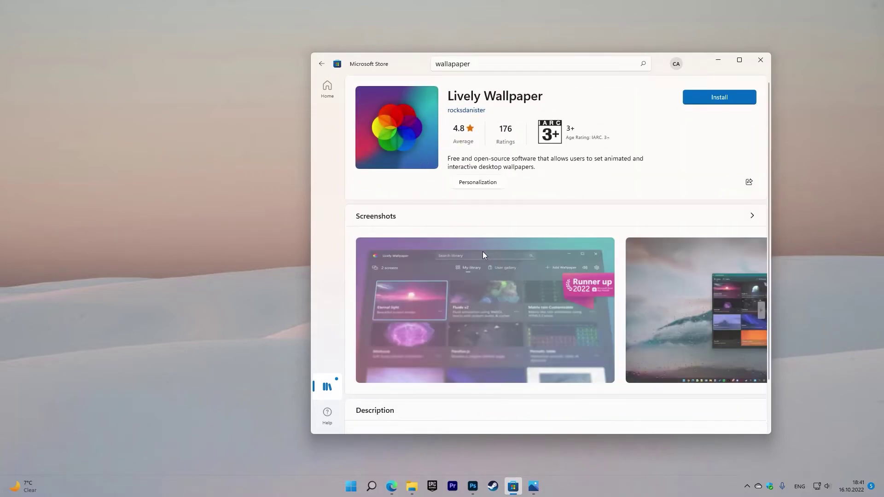
scroll(483, 253, "down", 1)
scroll(580, 308, "down", 1)
scroll(575, 319, "down", 1)
scroll(646, 219, "up", 2)
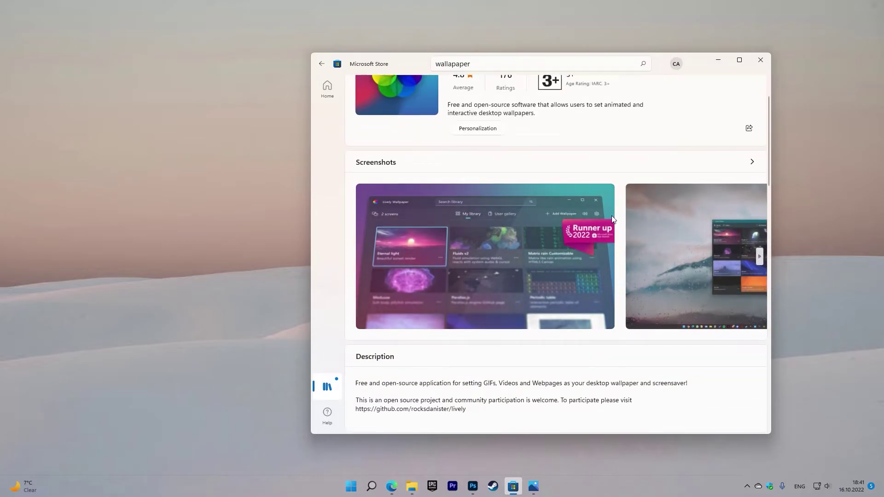
scroll(611, 221, "up", 1)
left_click(706, 97)
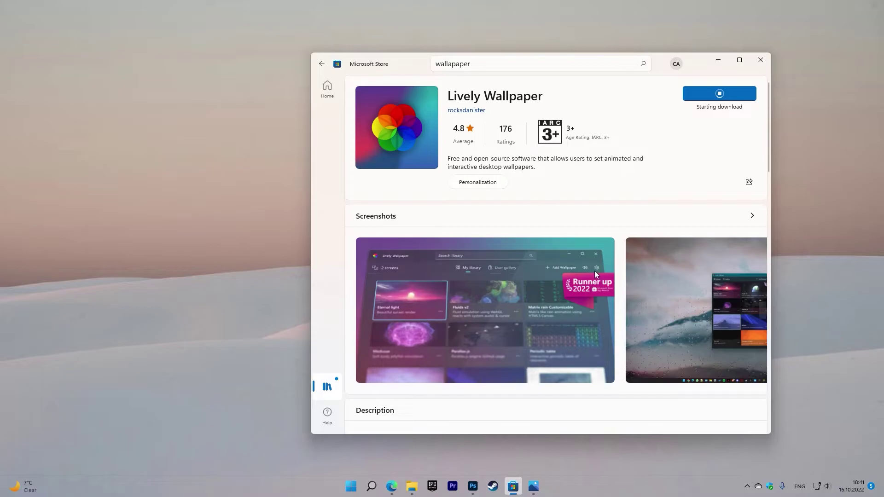
Step: Look through the Lively Wallpaper screenshots, enlarge the second one and reposition the Store window while the app downloads
left_click(759, 311)
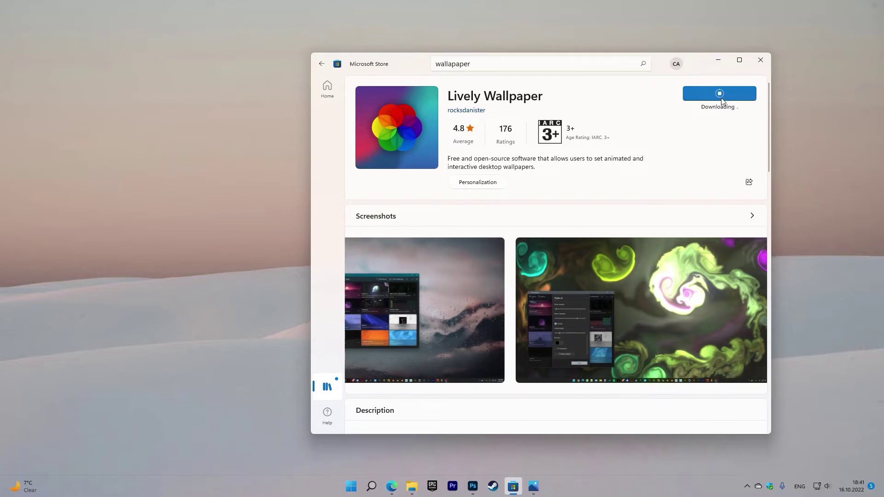
left_click_drag(694, 68, 577, 84)
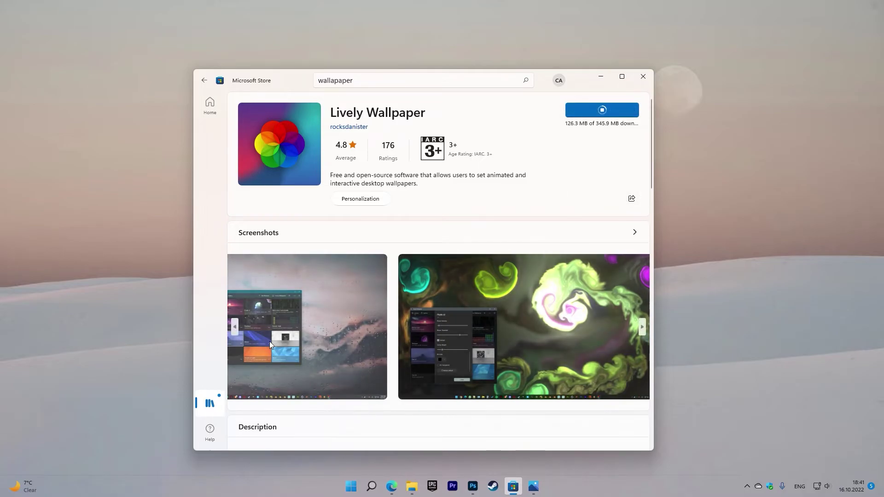
left_click(270, 343)
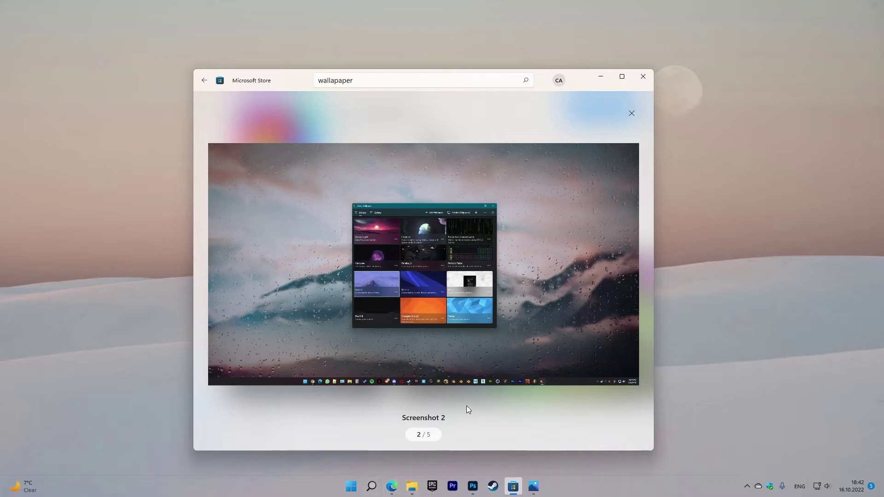
mouse_move(487, 410)
left_click_drag(538, 75, 531, 28)
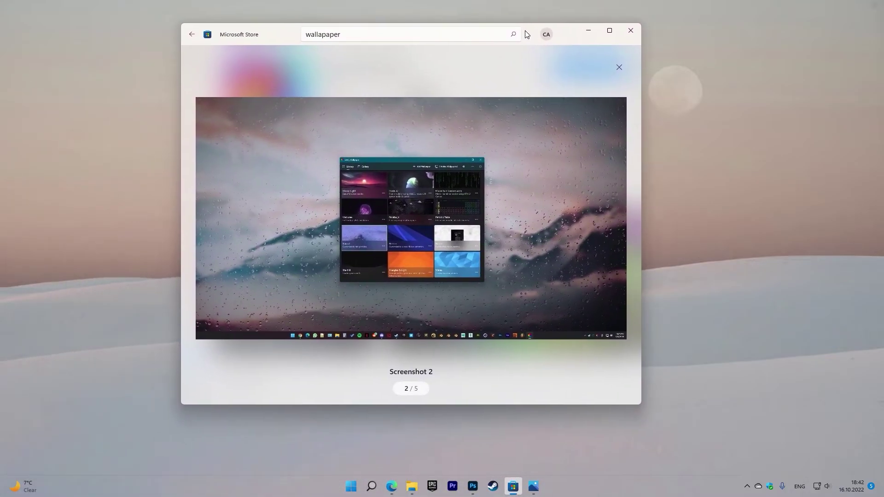
left_click(620, 67)
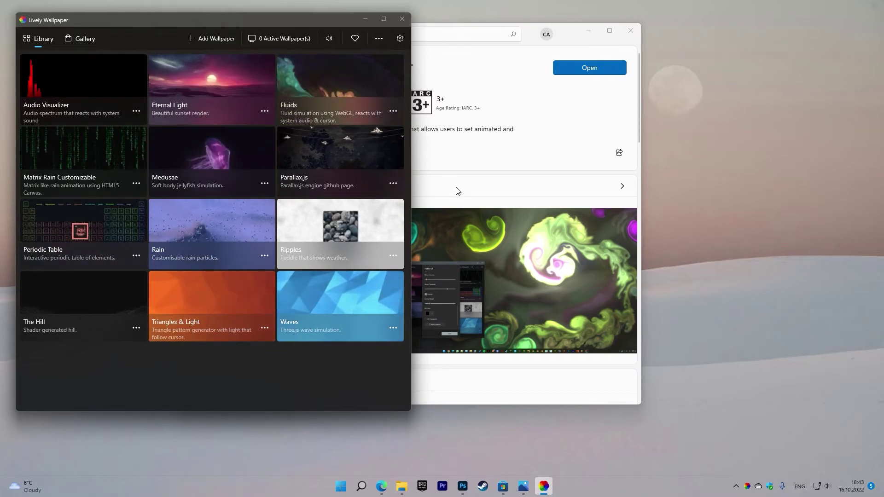
Step: Lower the system volume and apply the Rain wallpaper from the Lively Wallpaper library
key("XF86AudioLowerVolume")
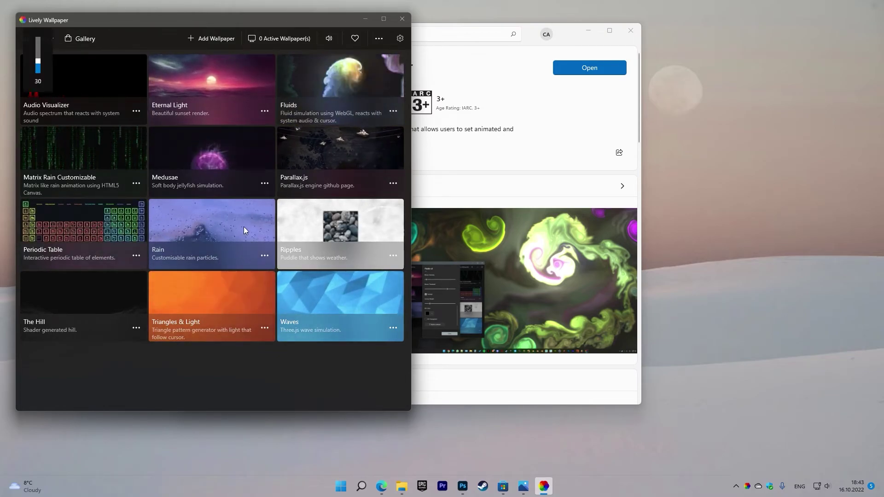
key("XF86AudioLowerVolume")
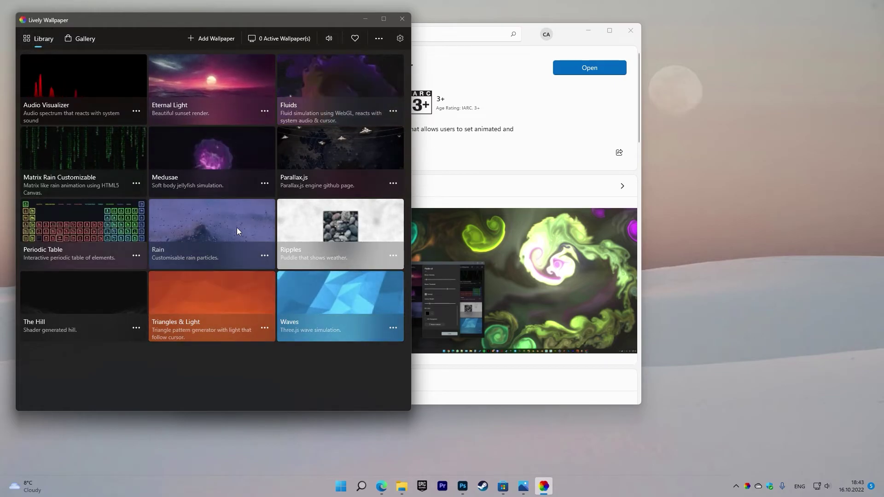
left_click(218, 226)
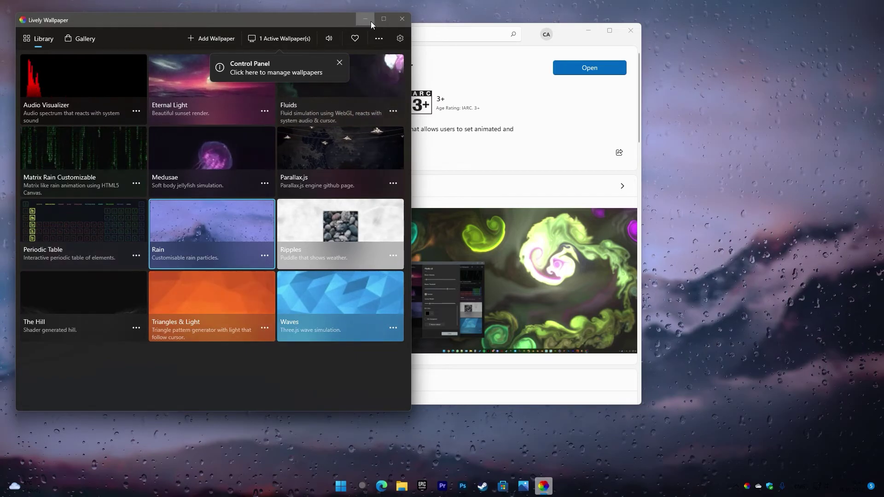
Step: Close Lively Wallpaper to the system tray, acknowledge its notice and close the Microsoft Store
left_click(395, 22)
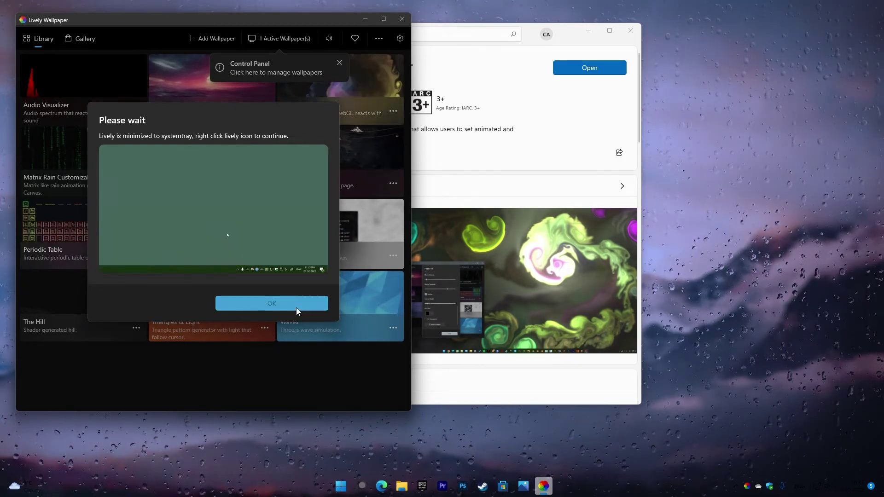
left_click(297, 308)
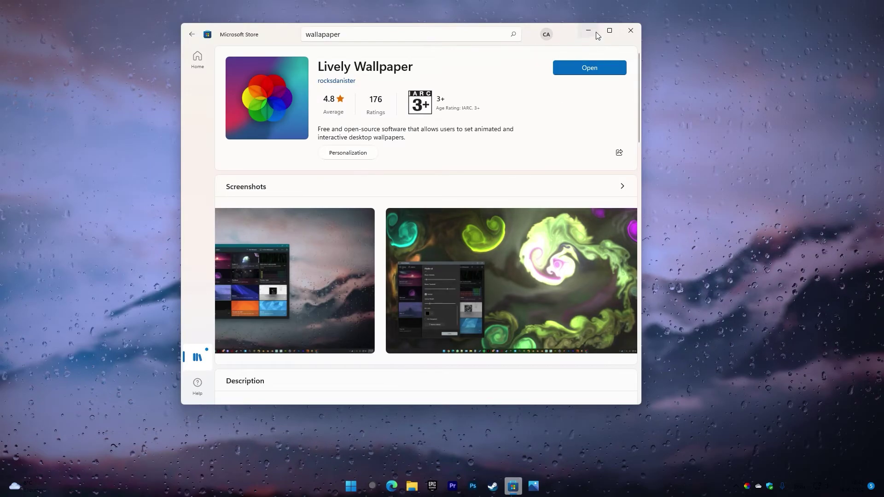
left_click(630, 34)
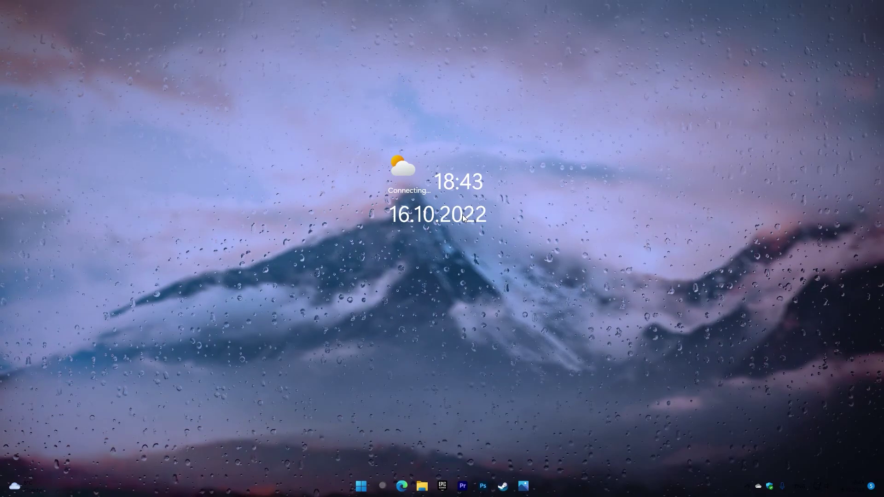
Step: Move the date widget slightly lower on the desktop and reopen BeWidgets from the hidden system tray icons
left_click_drag(459, 222, 458, 244)
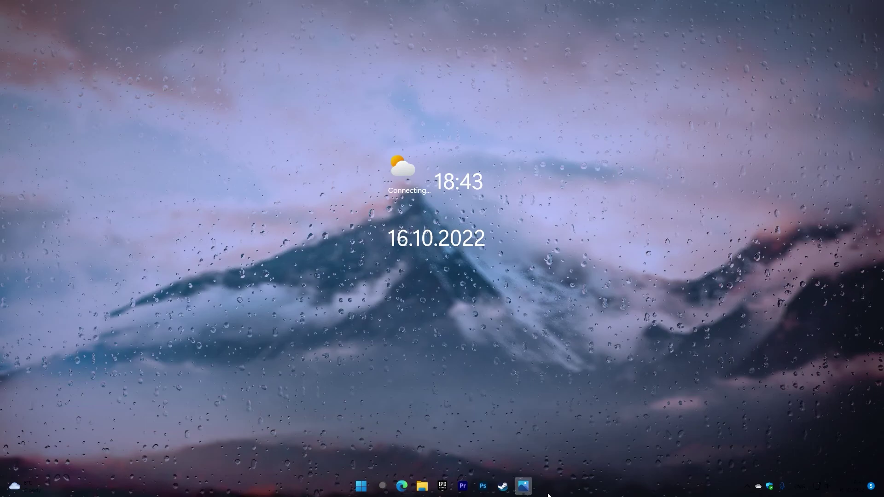
left_click(747, 486)
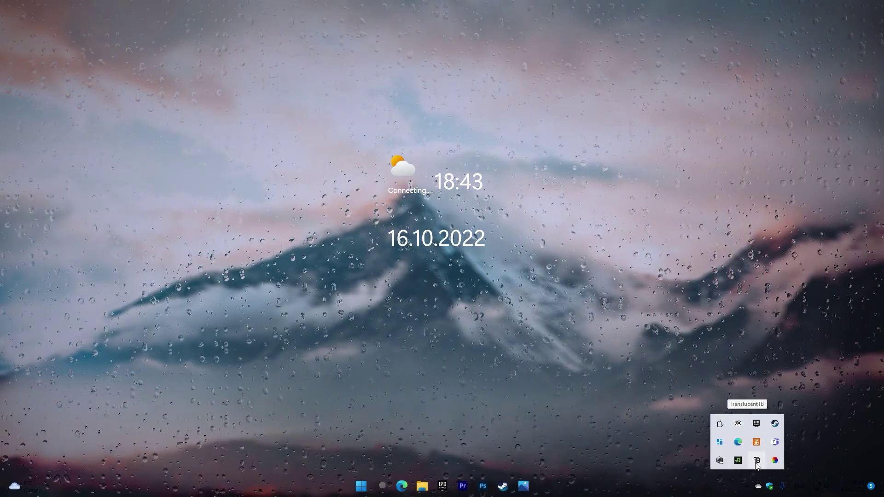
left_click(719, 442)
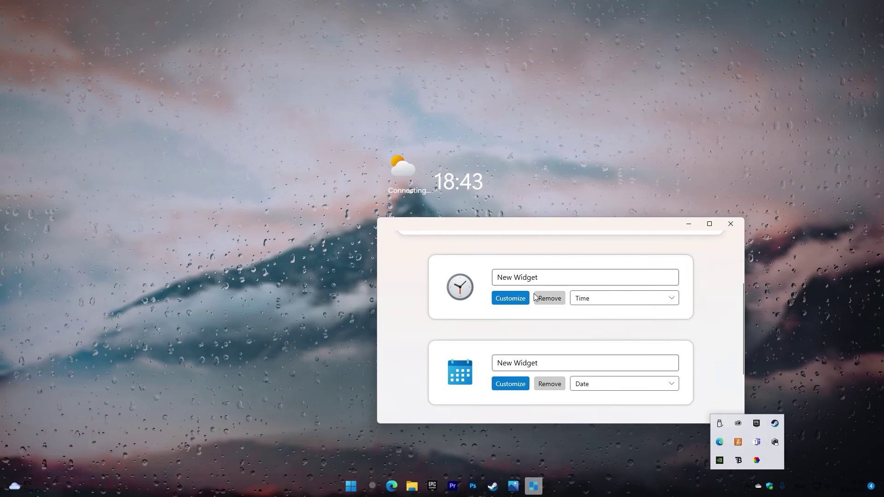
Step: Switch the existing weather widget's type to Finances and back to Weather
scroll(529, 309, "up", 3)
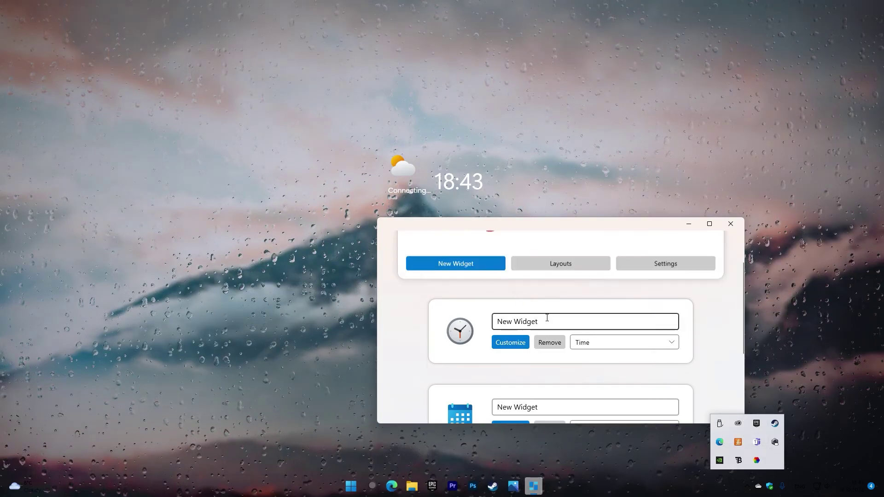
scroll(531, 310, "down", 5)
scroll(522, 353, "down", 1)
left_click(528, 366)
left_click(622, 380)
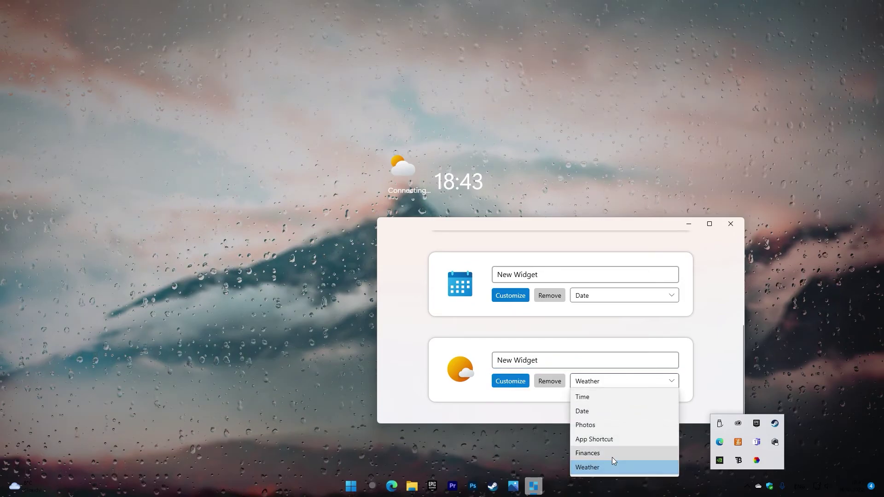
left_click(612, 456)
left_click(615, 383)
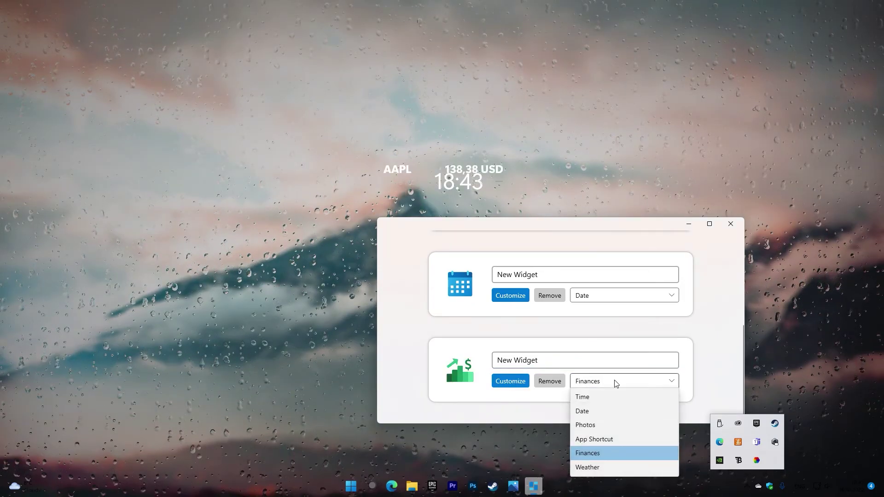
left_click(611, 467)
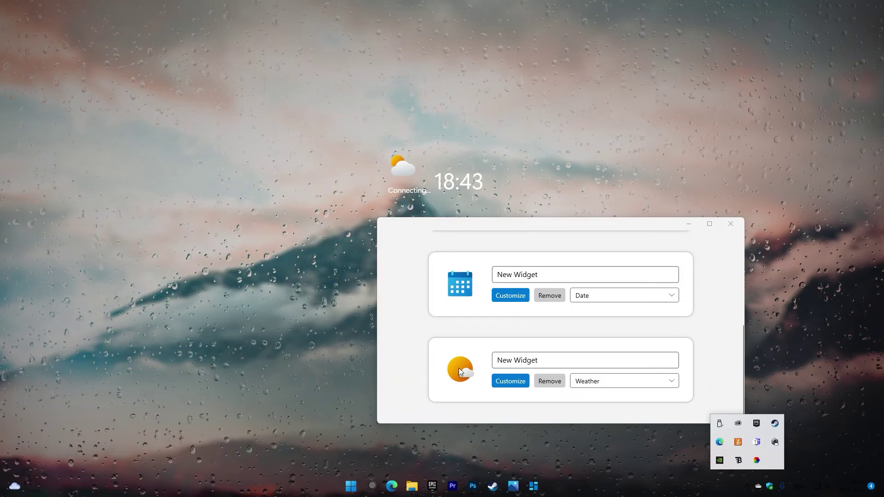
Step: Delete the existing weather widget and add a new widget with its type set to Weather
left_click(550, 382)
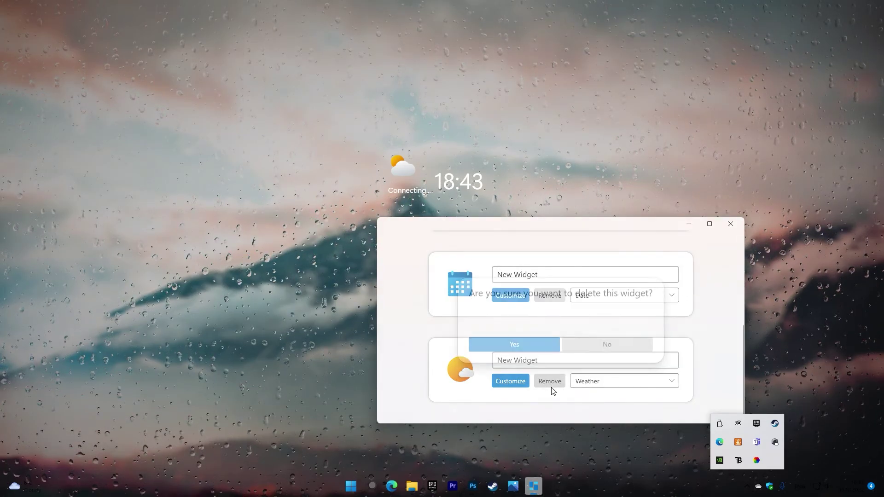
left_click(534, 344)
scroll(554, 355, "down", 2)
scroll(555, 352, "up", 3)
left_click(484, 299)
scroll(578, 405, "down", 3)
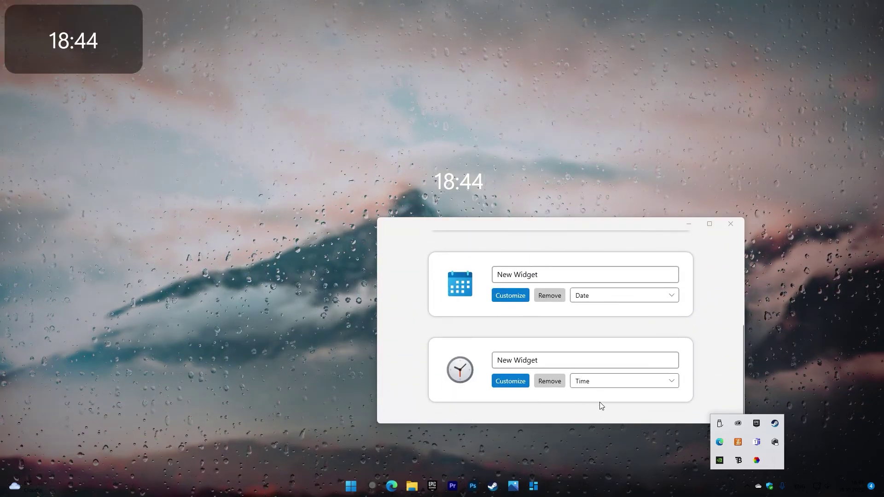
left_click(626, 385)
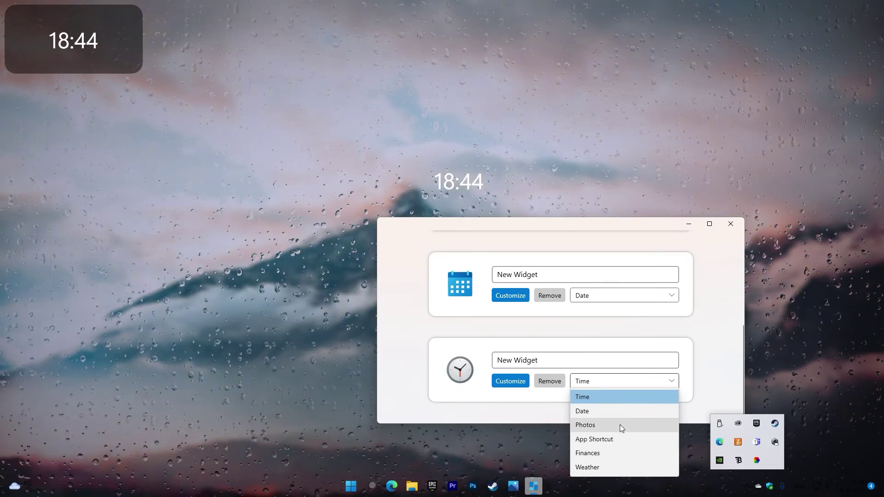
left_click(616, 466)
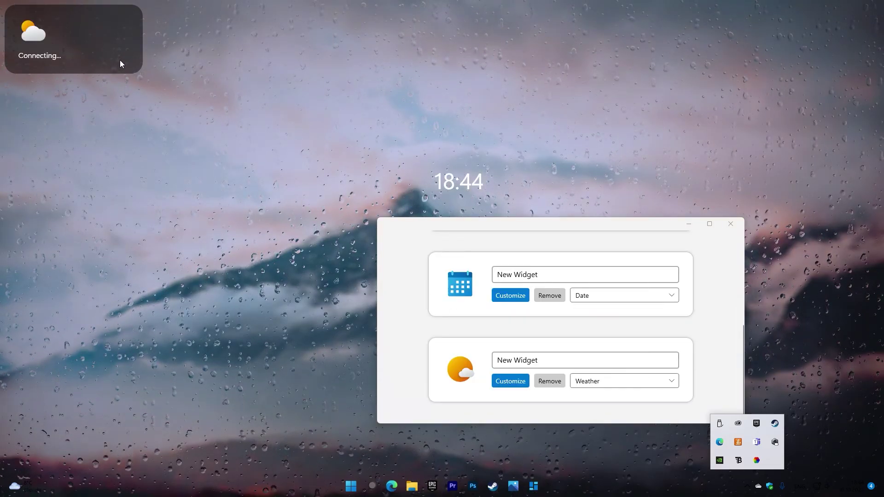
Step: Move the new weather widget above the time widget and make its background color fully transparent
left_click_drag(118, 73, 424, 129)
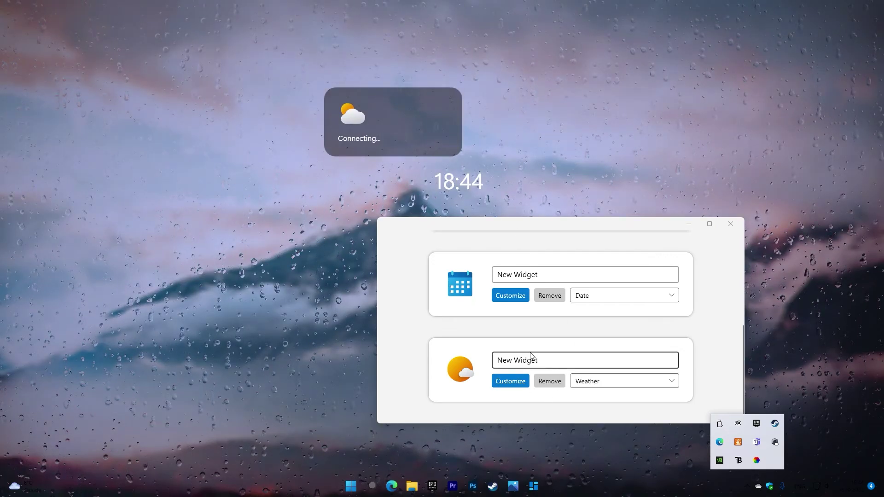
left_click(510, 381)
scroll(115, 175, "down", 5)
scroll(125, 157, "down", 5)
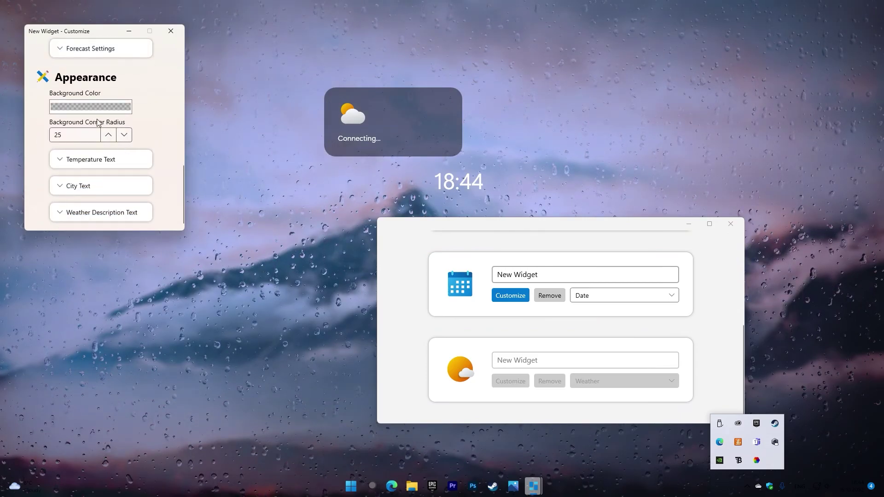
left_click(74, 111)
left_click(59, 280)
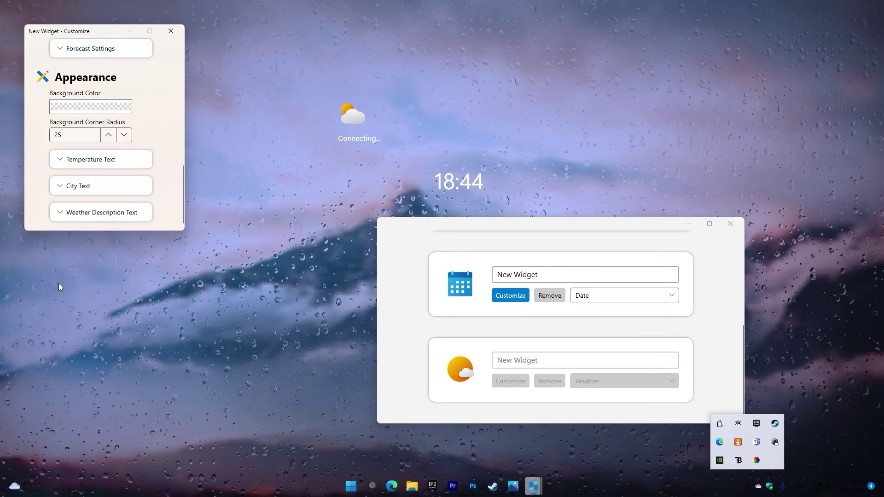
Step: Close the weather widget's customization window and move the BeWidgets window lower to clear the desktop widgets
scroll(87, 190, "up", 5)
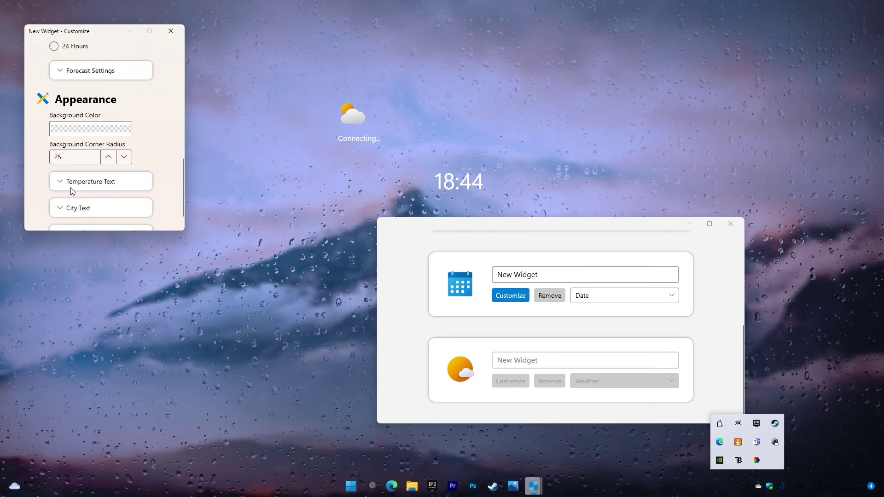
scroll(81, 195, "up", 5)
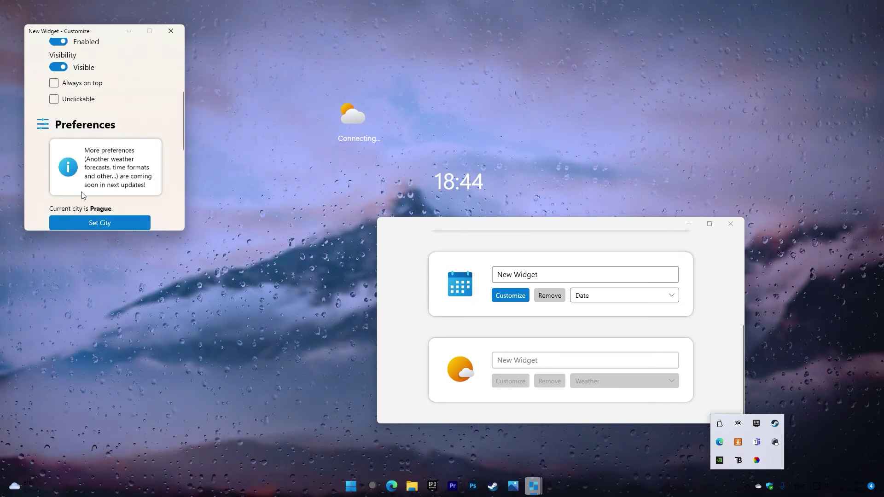
left_click(171, 29)
left_click_drag(556, 237, 456, 320)
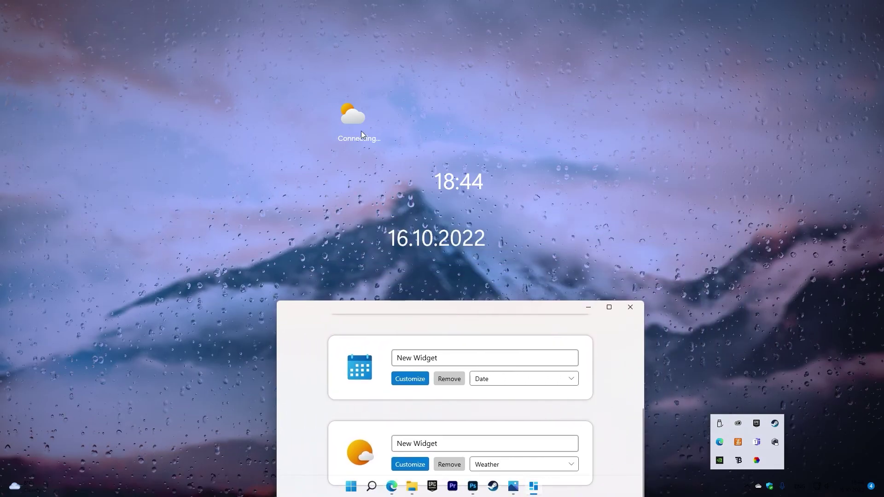
Step: Place the weather and time widgets side by side near the top of the desktop and shift the date widget slightly up
left_click_drag(387, 104, 427, 86)
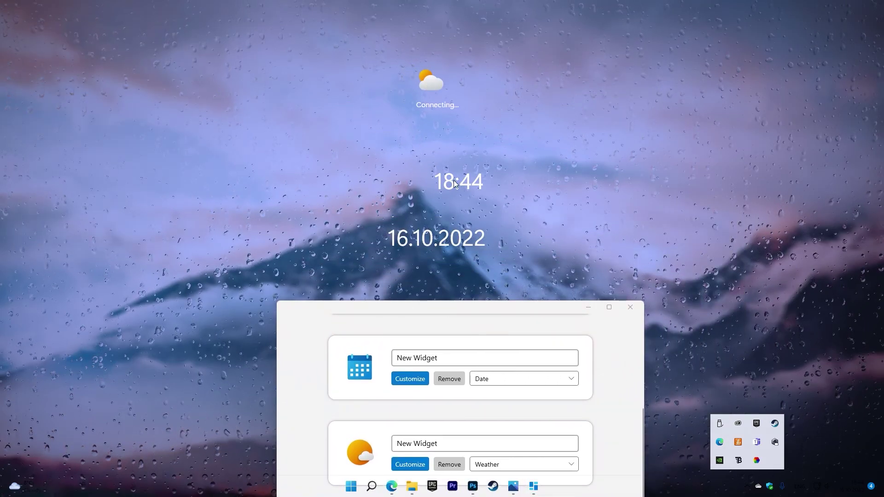
left_click_drag(452, 181, 504, 147)
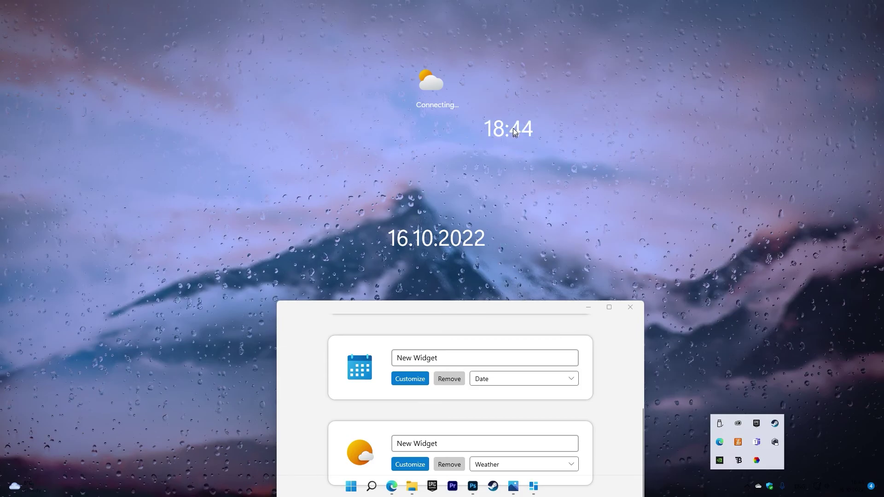
left_click_drag(503, 92, 499, 95)
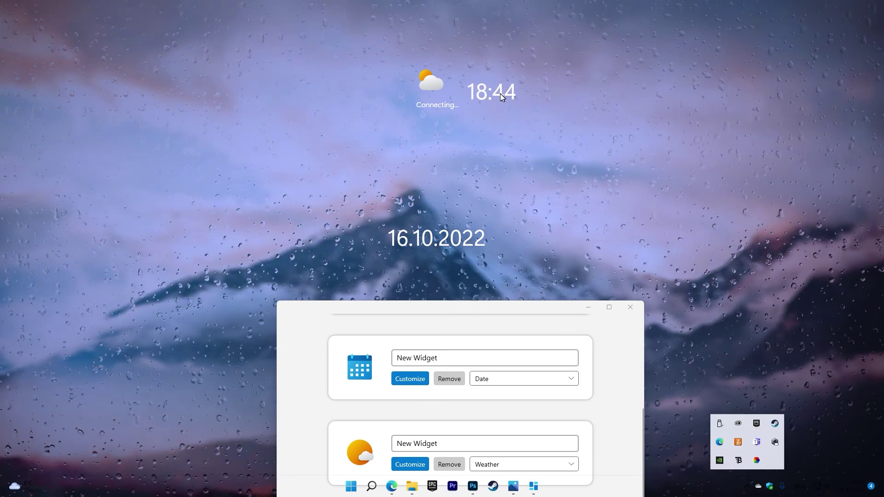
left_click_drag(474, 223, 478, 220)
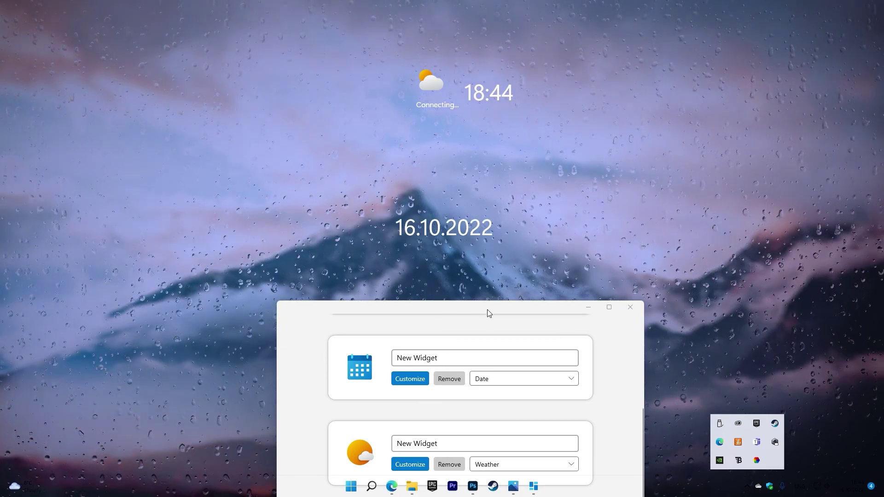
Step: Change the date widget's type to App Shortcut and place it on the desktop beside the weather widget
left_click_drag(487, 311, 463, 156)
scroll(457, 305, "up", 2)
left_click(506, 290)
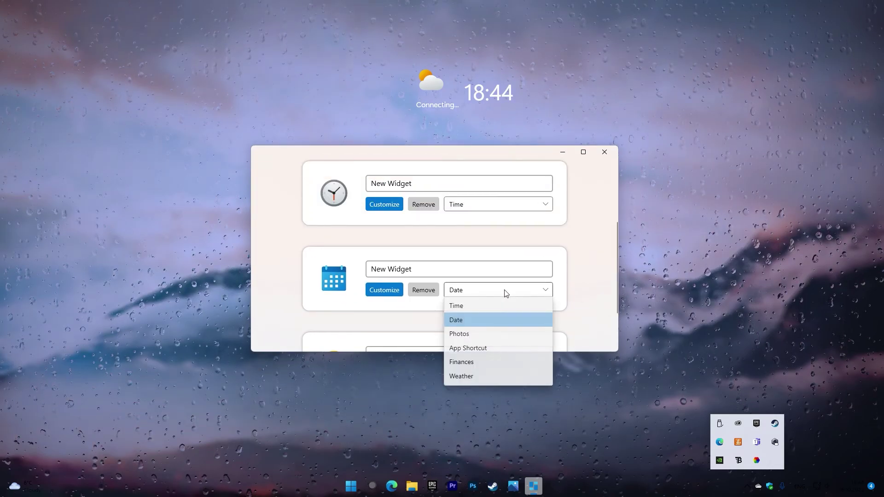
left_click(495, 347)
left_click_drag(500, 336, 364, 59)
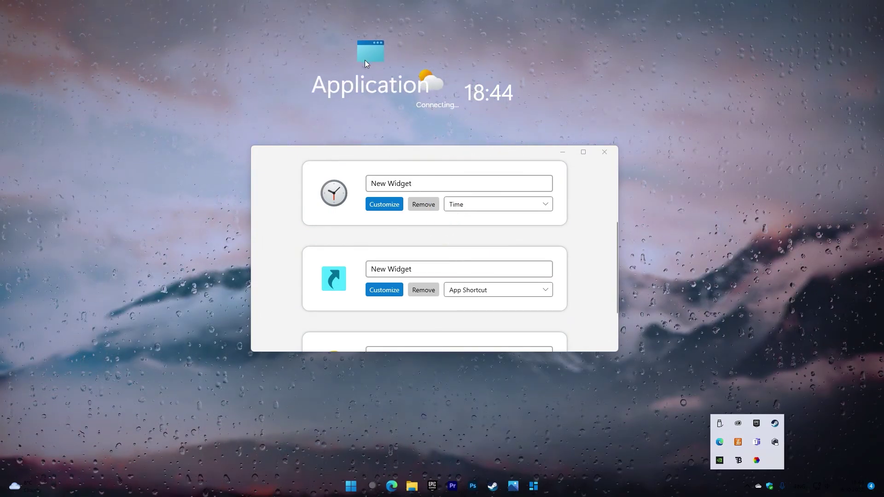
left_click_drag(320, 98, 338, 119)
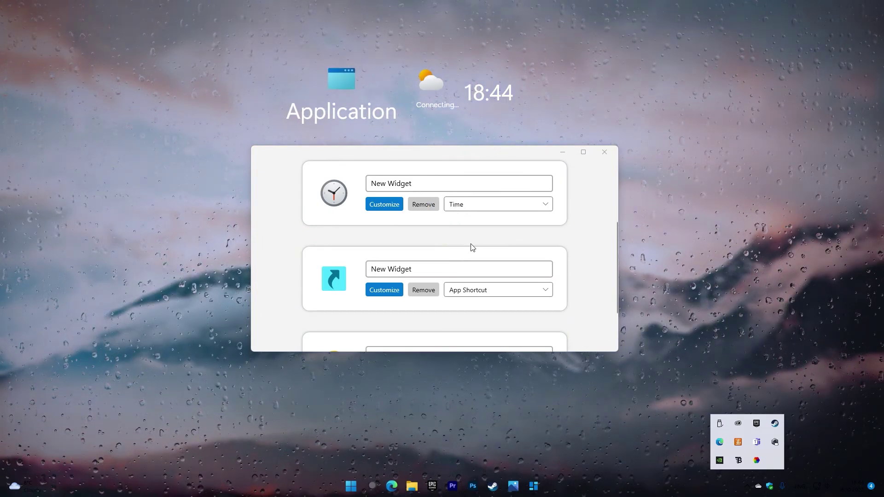
Step: Remove the app shortcut widget, leaving only time and weather, and close BeWidgets together with the hidden tray icons
left_click(421, 294)
left_click(433, 282)
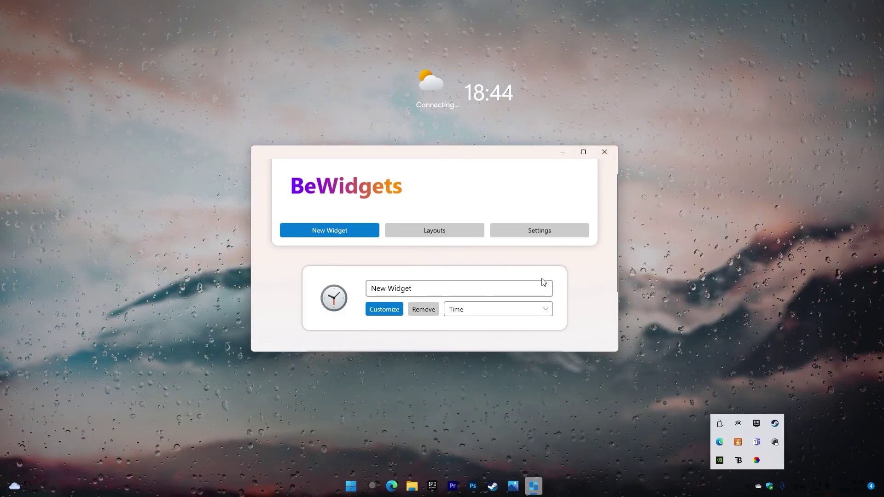
scroll(540, 283, "down", 3)
left_click(612, 157)
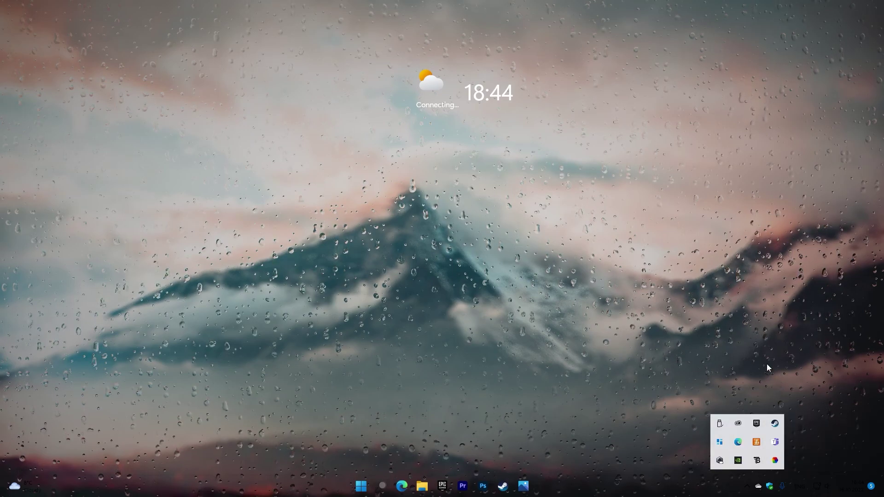
left_click(748, 491)
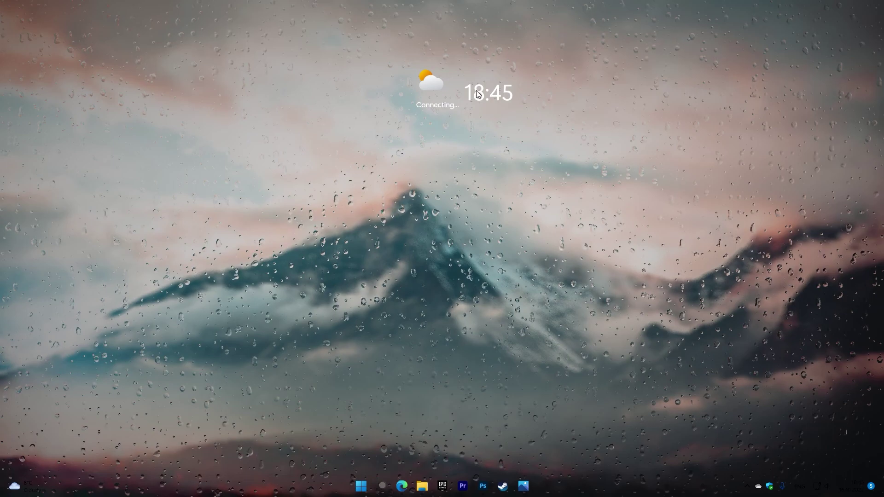
Step: Move the weather and time widgets down and align them side by side just above the mountain peak
left_click_drag(435, 87, 416, 163)
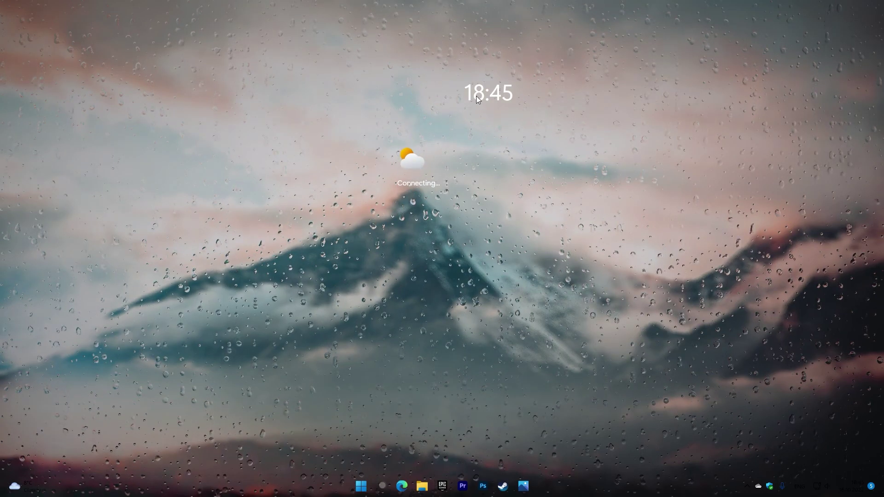
left_click_drag(474, 98, 457, 179)
left_click_drag(402, 165, 413, 167)
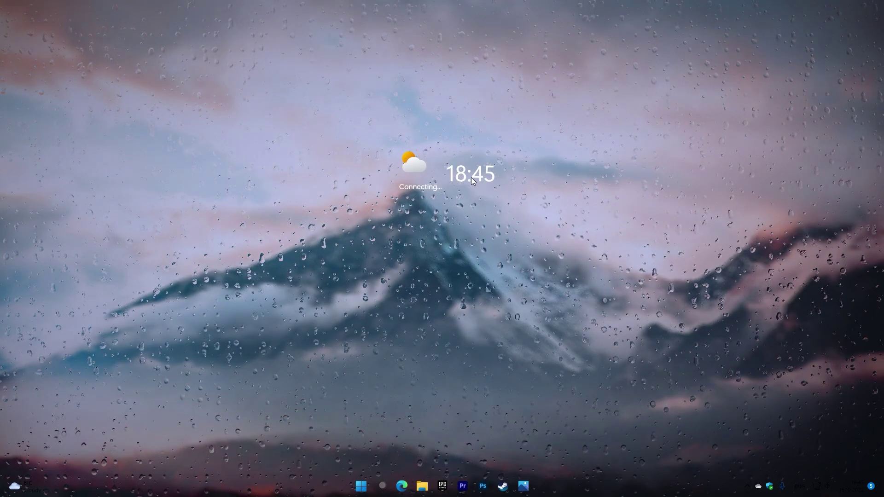
left_click_drag(474, 178, 475, 178)
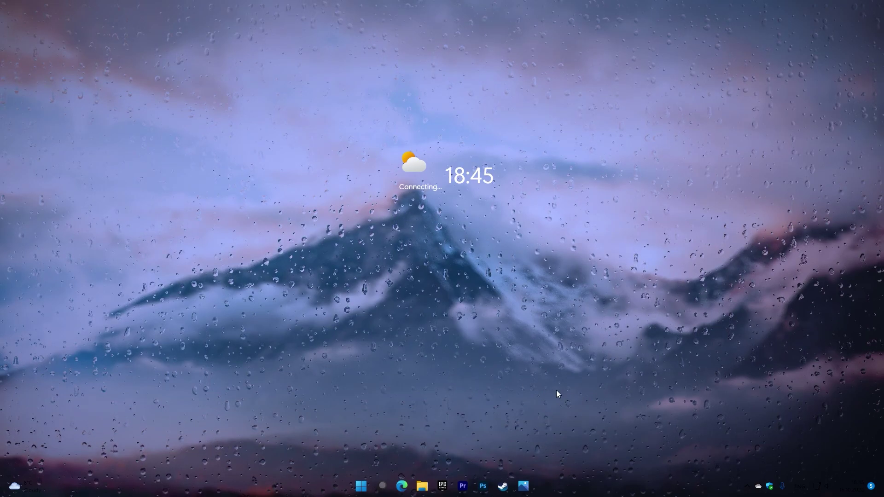
Step: Bring up the remaining background app window and close it to leave a clean desktop
left_click(523, 488)
left_click(873, 5)
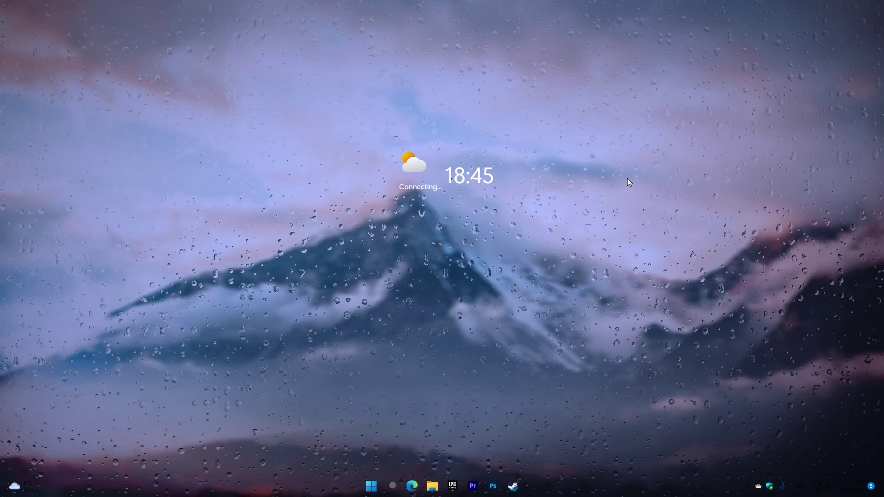